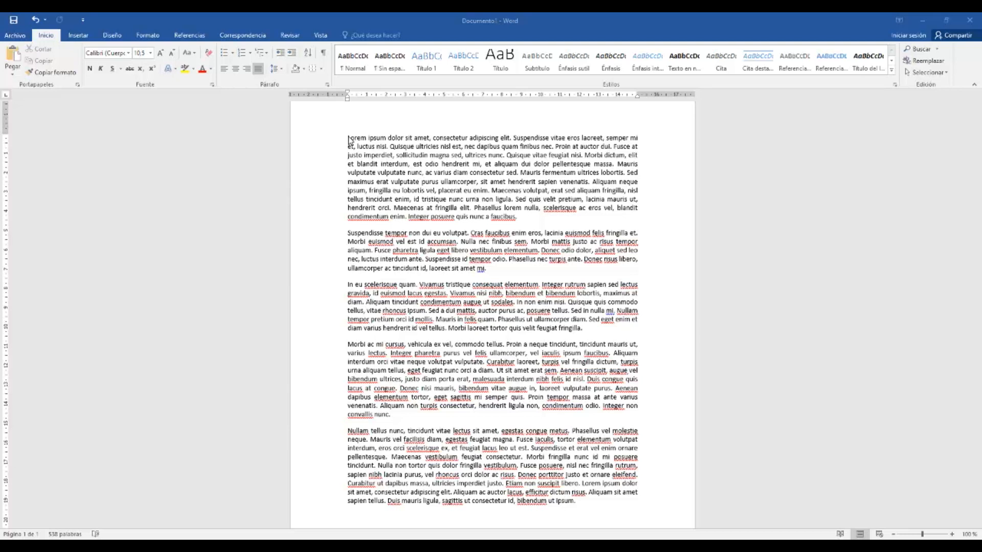
pyautogui.click(350, 142)
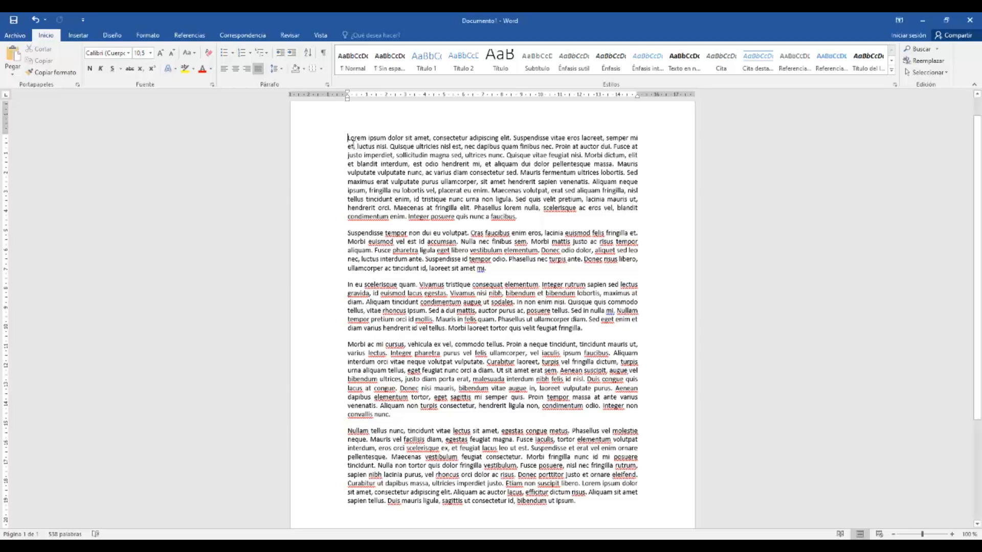
pyautogui.moveTo(347, 138); pyautogui.dragTo(516, 216)
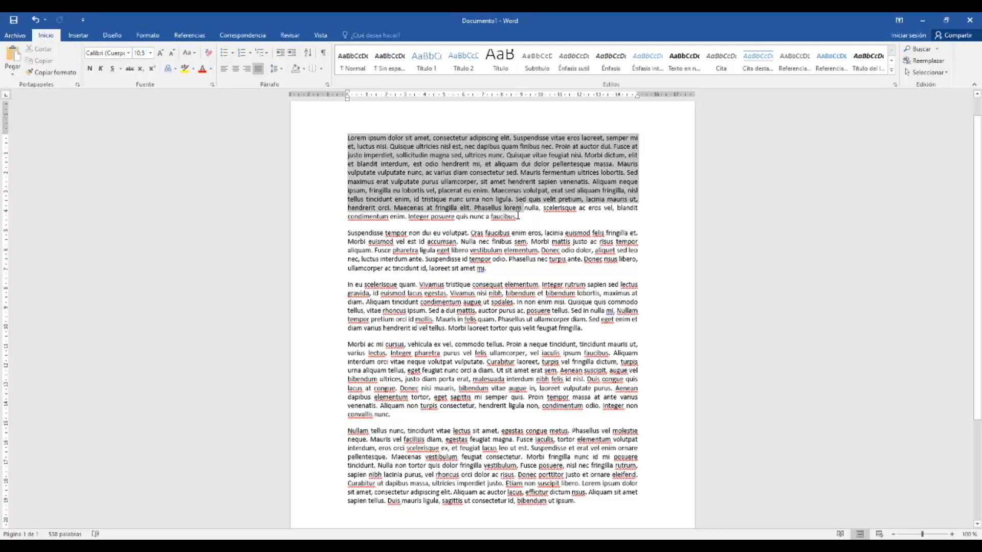
pyautogui.moveTo(517, 215); pyautogui.dragTo(517, 216)
# Bold the first paragraph's text from its beginning through "Phasellus lorem nulla"
pyautogui.click(352, 140)
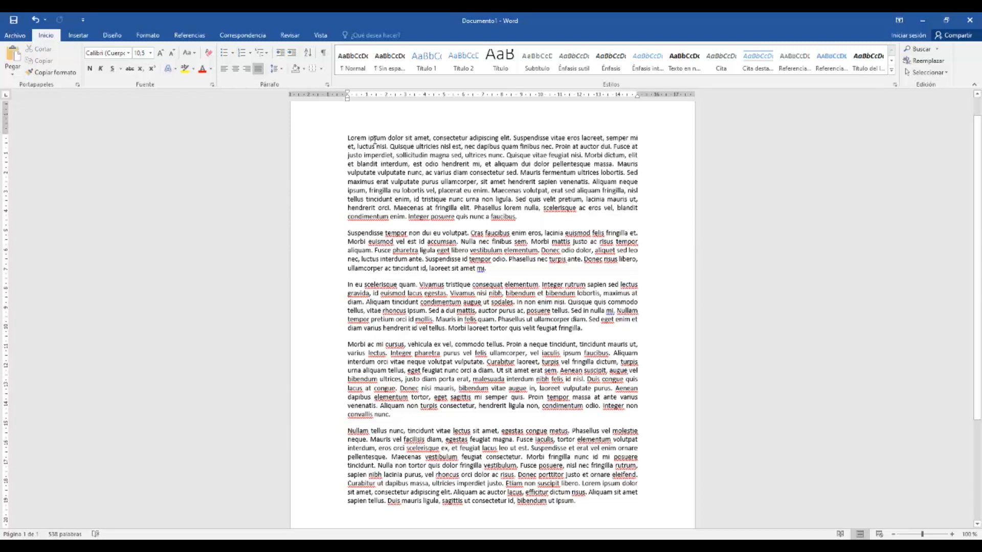
pyautogui.hotkey('shift', 'Right')
pyautogui.hotkey('shift', 'Right')
pyautogui.hotkey('shift', 'Right')
pyautogui.hotkey('shift', 'Right')
pyautogui.hotkey('shift', 'Right')
pyautogui.hotkey('shift', 'Right')
pyautogui.hotkey('shift', 'Right')
pyautogui.hotkey('shift', 'Right')
pyautogui.hotkey('shift', 'Right')
pyautogui.hotkey('shift', 'Right')
pyautogui.hotkey('shift', 'Right')
pyautogui.hotkey('shift', 'Right')
pyautogui.hotkey('shift', 'Right')
pyautogui.hotkey('shift', 'Right')
pyautogui.hotkey('shift', 'Right')
pyautogui.hotkey('shift', 'Right')
pyautogui.hotkey('shift', 'Right')
pyautogui.hotkey('shift', 'Right')
pyautogui.hotkey('shift', 'Right')
pyautogui.hotkey('shift', 'Right')
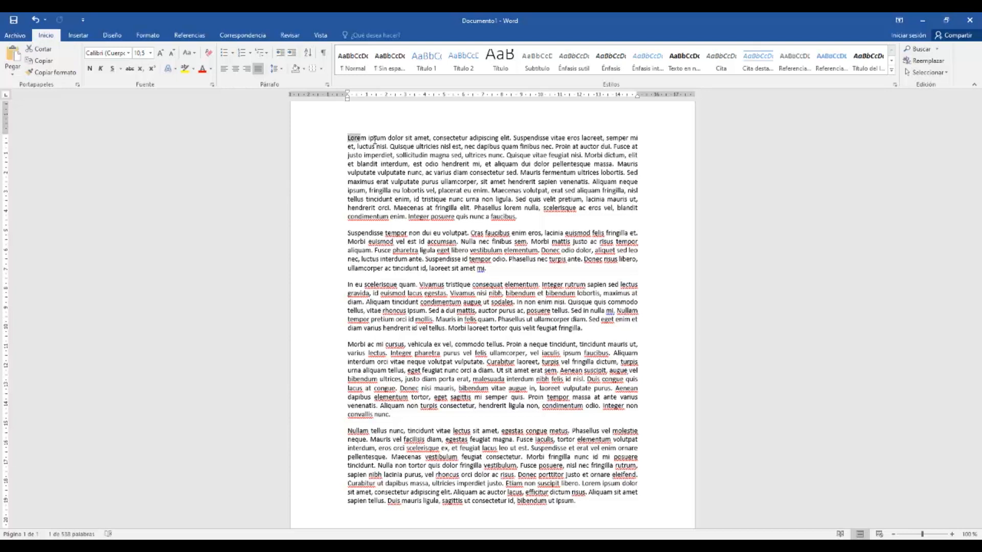
pyautogui.hotkey('shift', 'Right')
pyautogui.hotkey('shift', 'Right')
pyautogui.hotkey('shift', 'Right')
pyautogui.hotkey('shift', 'Right')
pyautogui.hotkey('shift', 'Right')
pyautogui.hotkey('shift', 'Right')
pyautogui.hotkey('shift', 'Right')
pyautogui.hotkey('shift', 'Right')
pyautogui.hotkey('shift', 'Right')
pyautogui.hotkey('shift', 'Right')
pyautogui.hotkey('shift', 'Right')
pyautogui.hotkey('shift', 'Right')
pyautogui.hotkey('shift', 'Right')
pyautogui.hotkey('shift', 'Right')
pyautogui.hotkey('shift', 'Right')
pyautogui.hotkey('shift', 'Right')
pyautogui.hotkey('shift', 'Right')
pyautogui.hotkey('shift', 'Right')
pyautogui.hotkey('shift', 'Right')
pyautogui.hotkey('shift', 'Right')
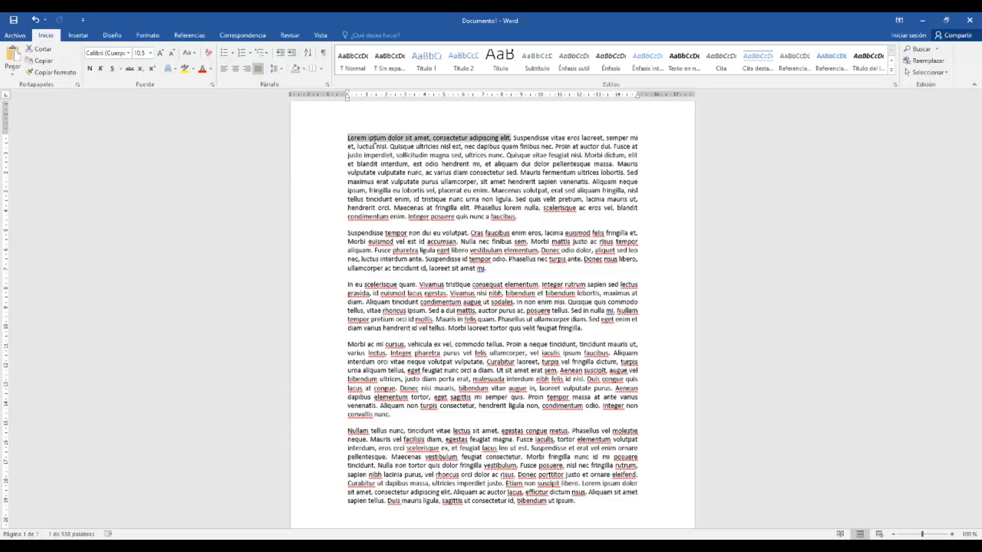
pyautogui.hotkey('shift', 'Down')
pyautogui.hotkey('shift', 'Down')
pyautogui.hotkey('shift', 'Down')
pyautogui.hotkey('shift', 'Down')
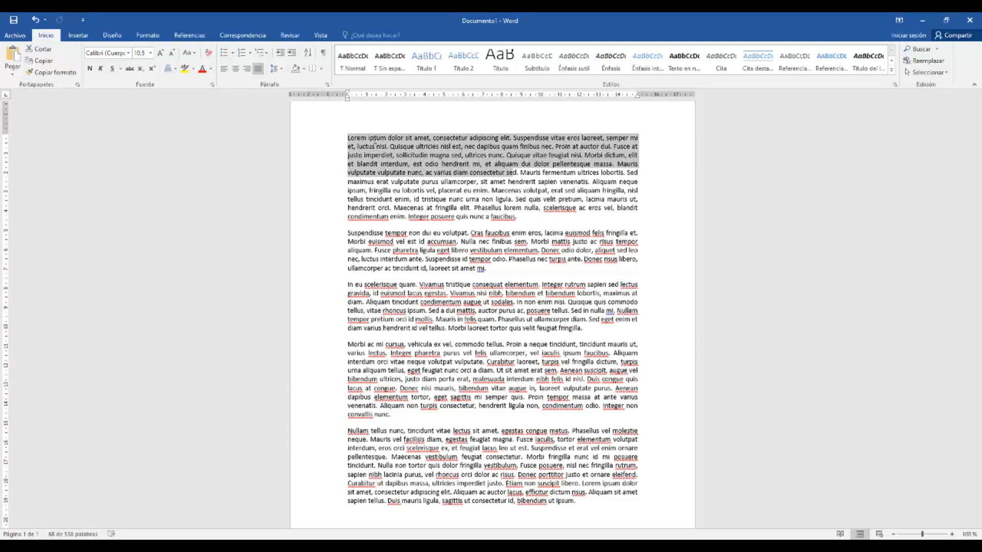
pyautogui.hotkey('shift', 'Down')
pyautogui.hotkey('shift', 'Down')
pyautogui.hotkey('shift', 'Down')
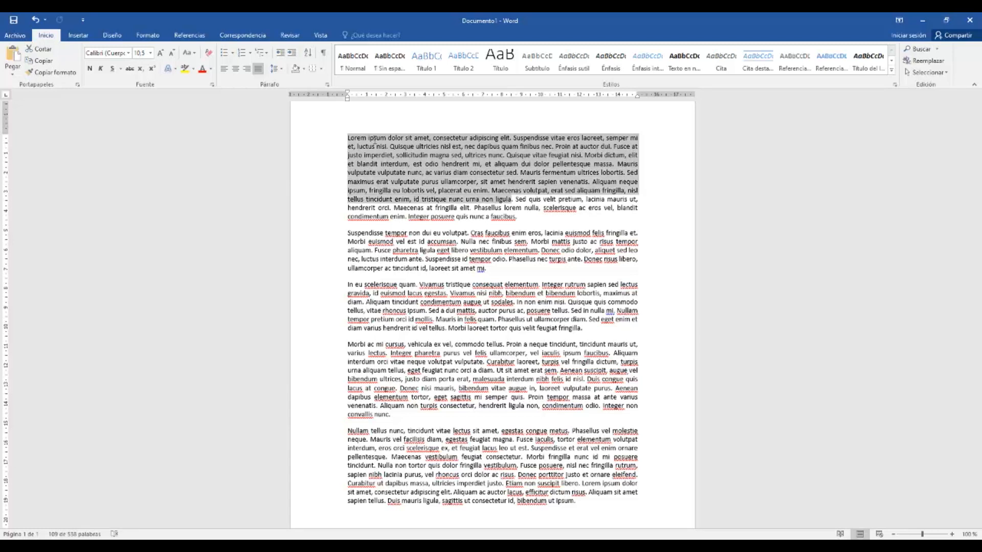
pyautogui.hotkey('shift', 'Down')
pyautogui.hotkey('shift', 'Right')
pyautogui.hotkey('shift', 'Right')
pyautogui.hotkey('shift', 'Right')
pyautogui.hotkey('shift', 'Right')
pyautogui.hotkey('shift', 'Right')
pyautogui.hotkey('shift', 'Right')
pyautogui.hotkey('shift', 'Right')
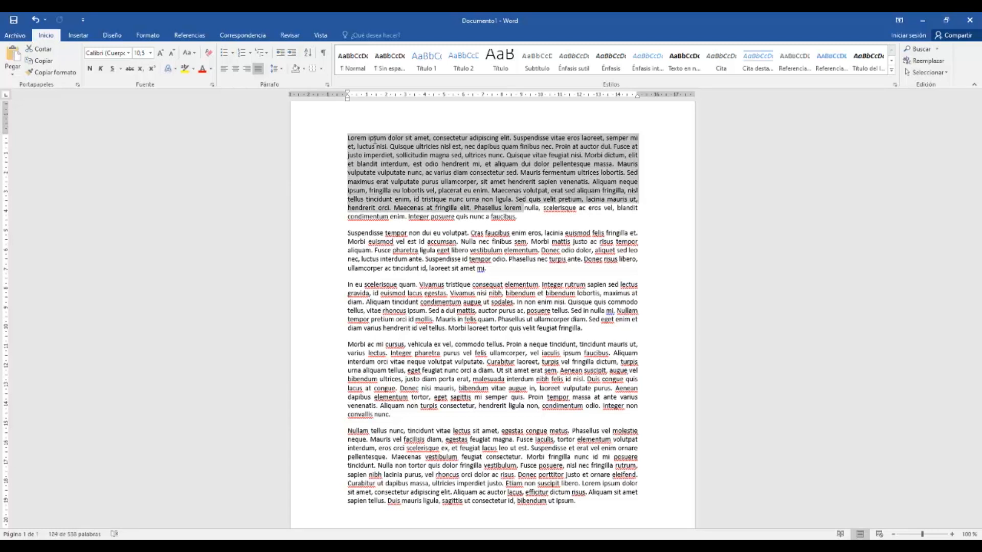
pyautogui.hotkey('shift', 'Right')
pyautogui.hotkey('shift', 'Right')
pyautogui.hotkey('shift', 'Right')
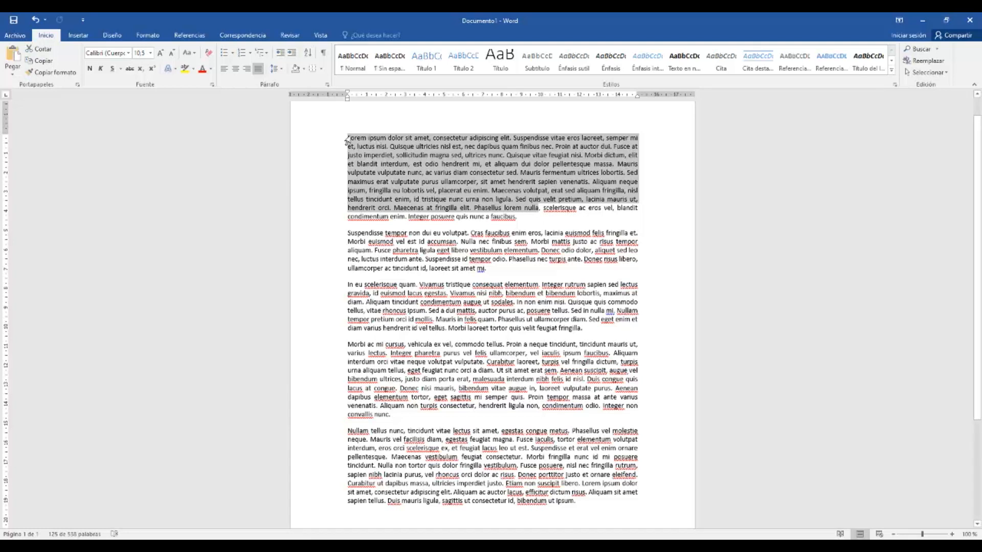
pyautogui.click(90, 69)
pyautogui.click(439, 183)
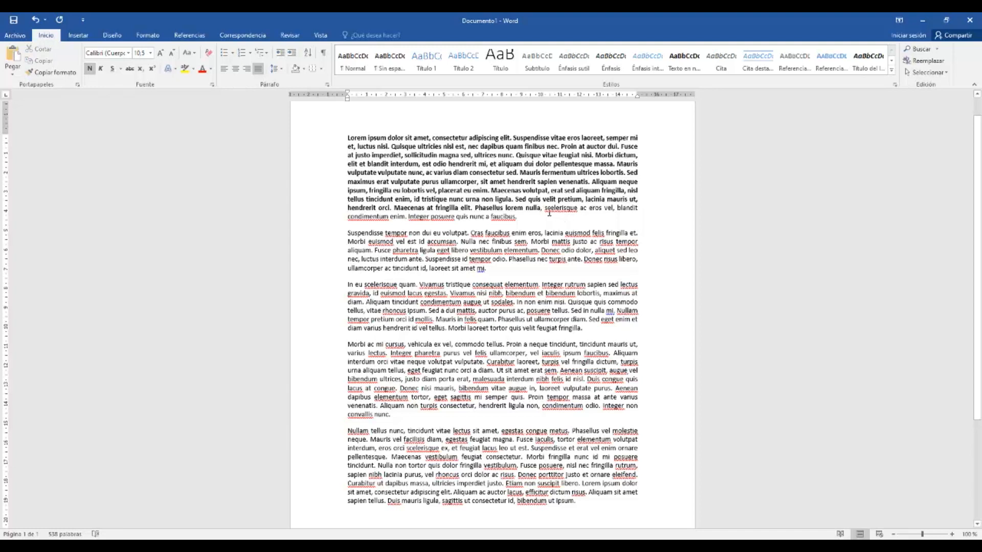
# Underline the rest of the first paragraph from "scelerisque" onward and italicize the whole second paragraph
pyautogui.moveTo(545, 209); pyautogui.dragTo(554, 224)
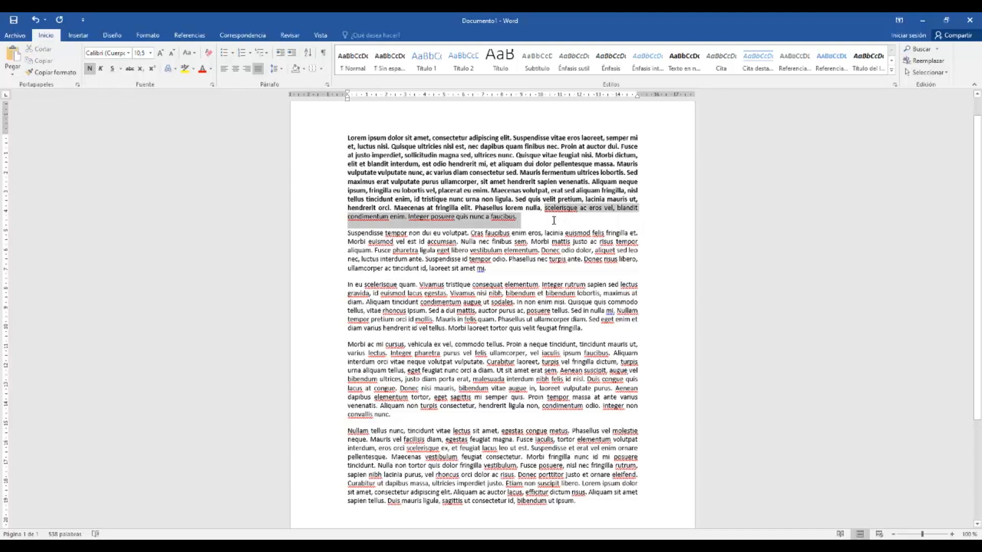
pyautogui.click(112, 69)
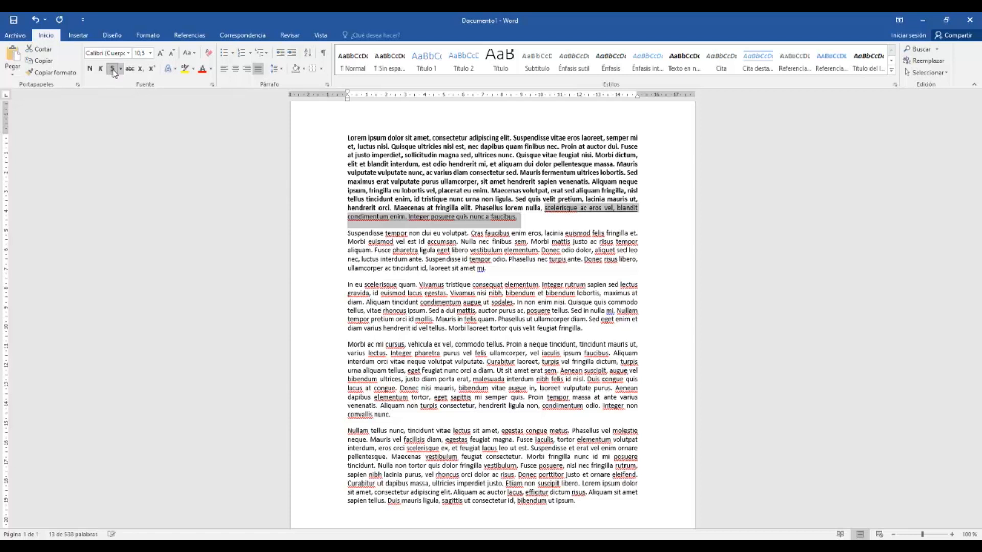
pyautogui.moveTo(350, 233); pyautogui.dragTo(490, 270)
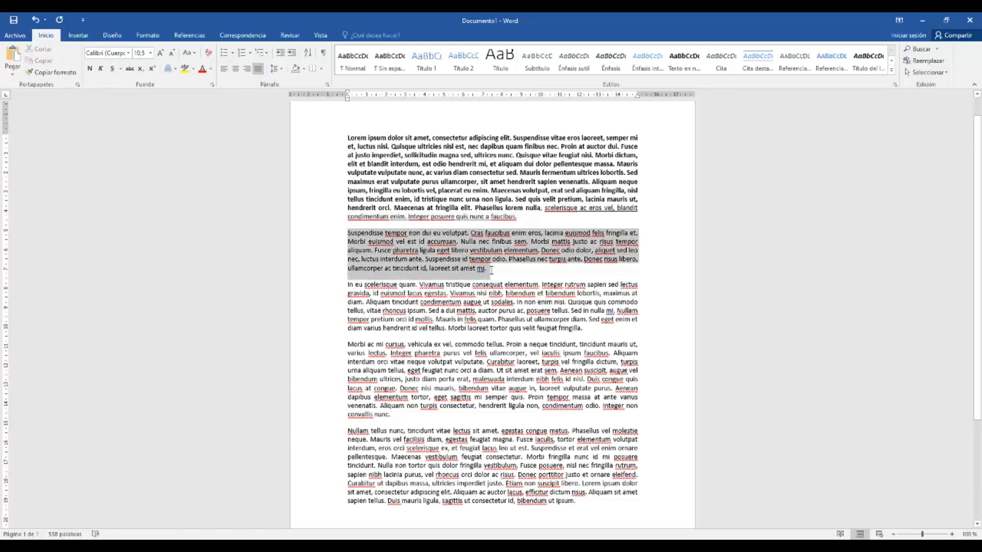
pyautogui.click(101, 69)
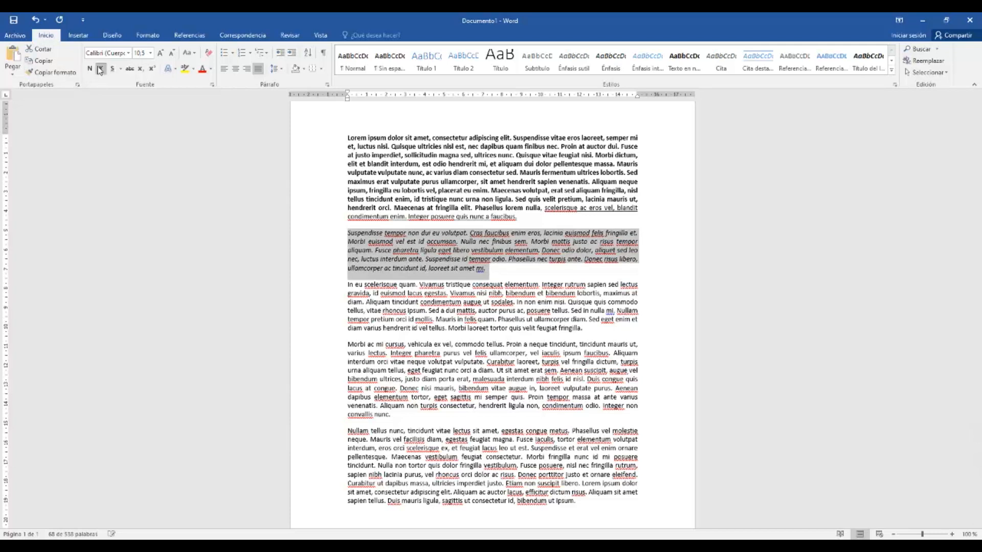
pyautogui.click(513, 274)
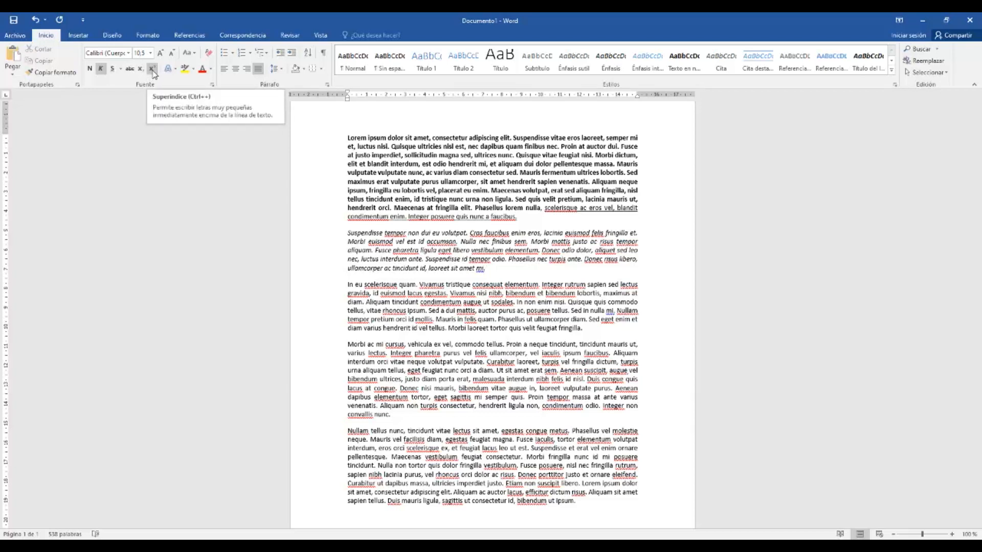
# Set the font of the third paragraph's opening text, through "augue ut sodales", to Arial Black
pyautogui.moveTo(352, 289); pyautogui.dragTo(513, 306)
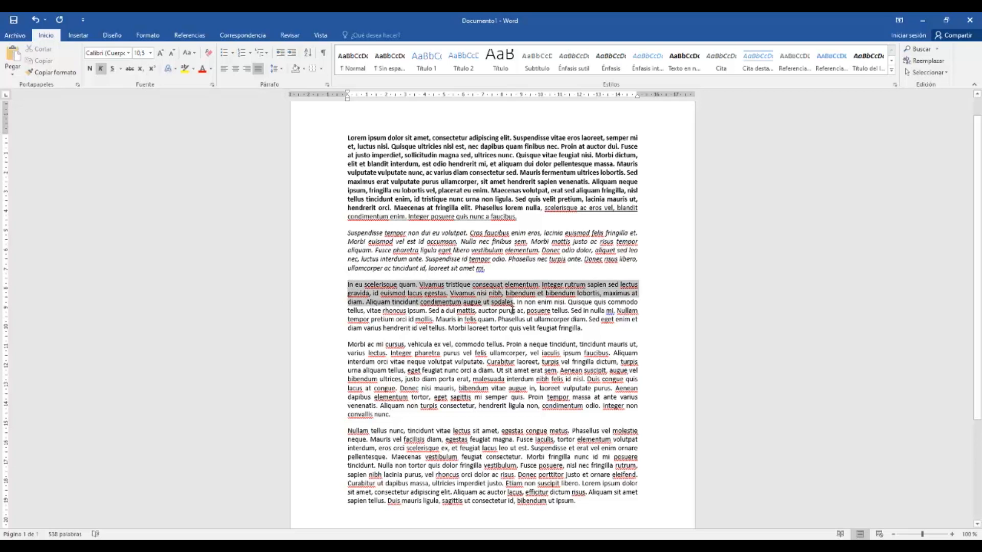
pyautogui.click(130, 53)
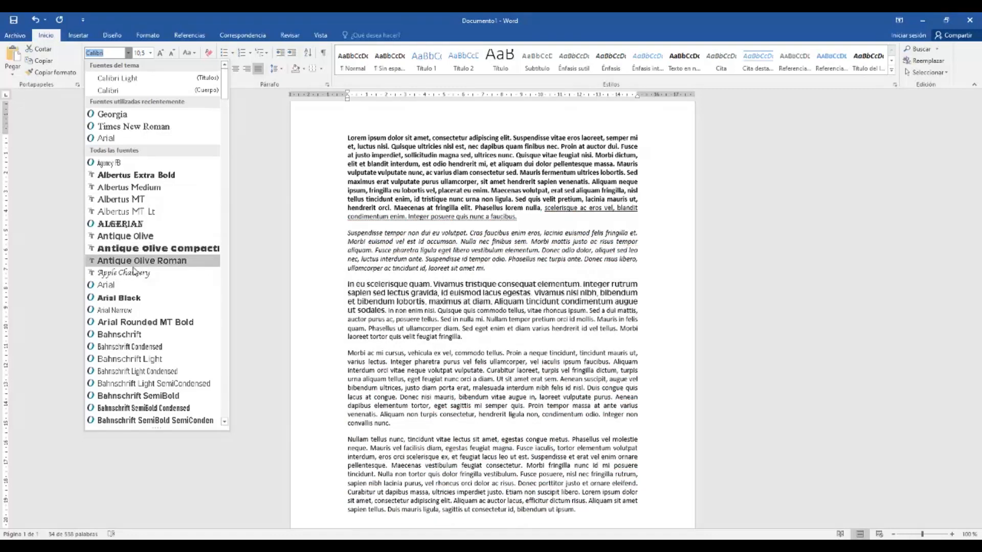
pyautogui.click(126, 299)
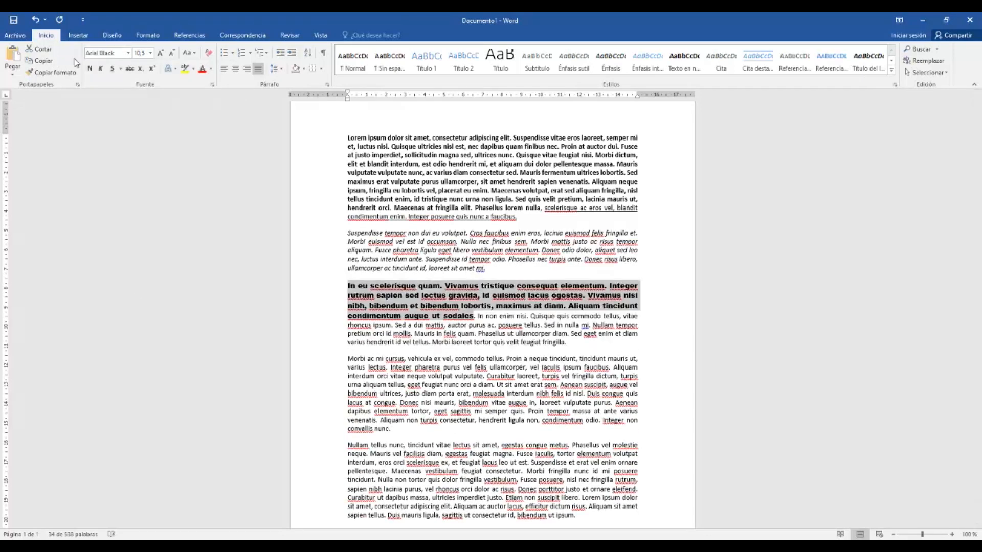
# Set the font size of the third paragraph's opening sentences to 75
pyautogui.click(150, 54)
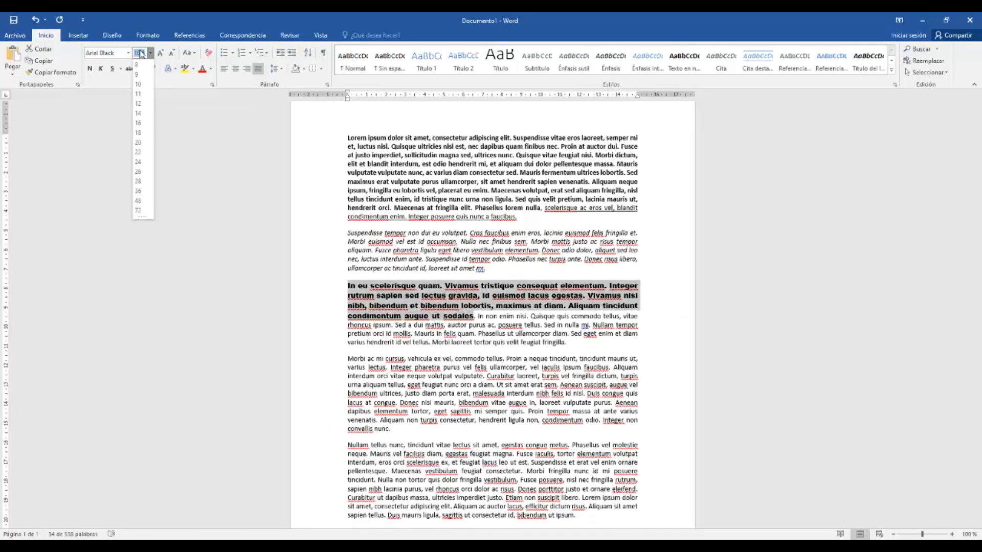
pyautogui.write('75')
pyautogui.press('Return')
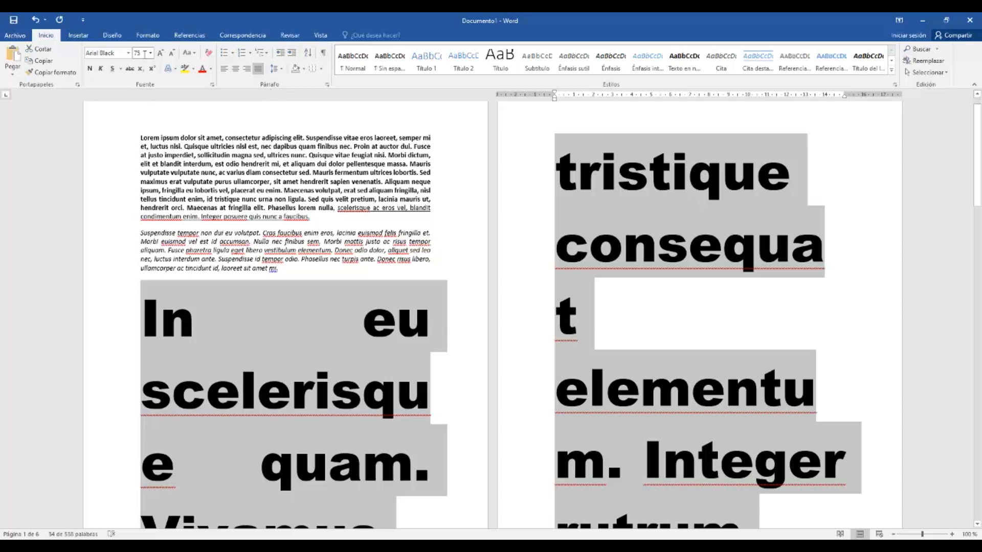
# Undo the font size and typeface changes on the third paragraph and clear the text selection
pyautogui.hotkey('ctrl', 'z')
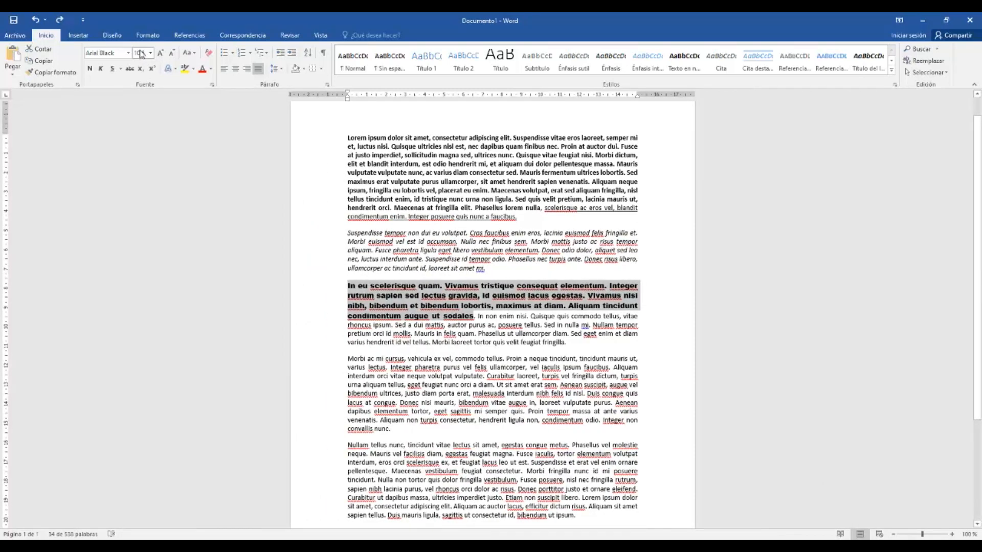
pyautogui.hotkey('ctrl', 'z')
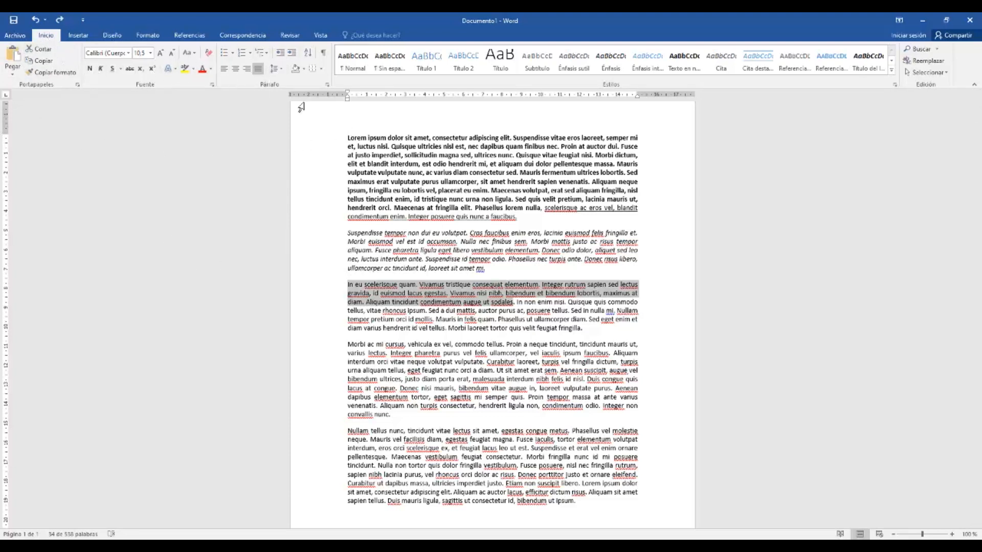
pyautogui.click(517, 299)
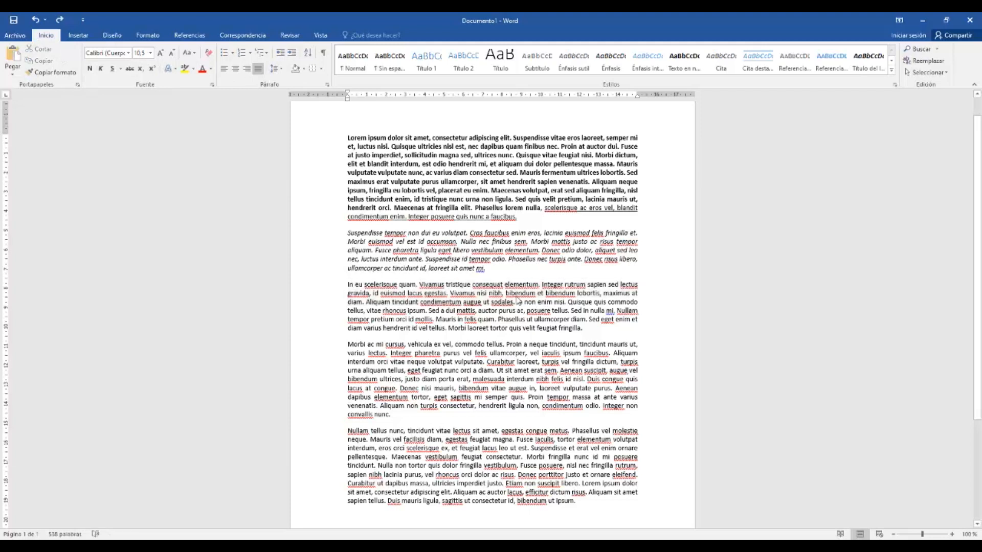
pyautogui.click(79, 36)
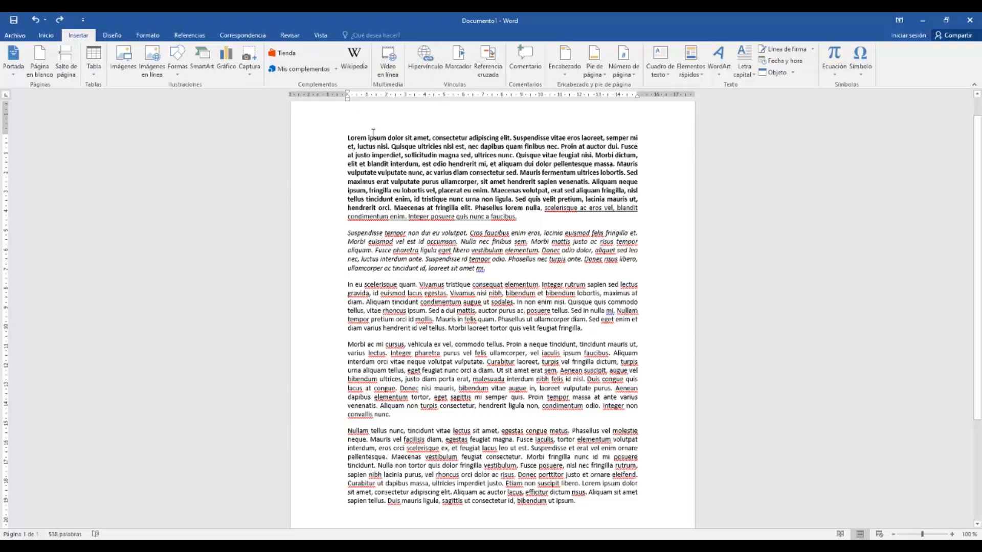
pyautogui.moveTo(352, 142); pyautogui.dragTo(418, 160)
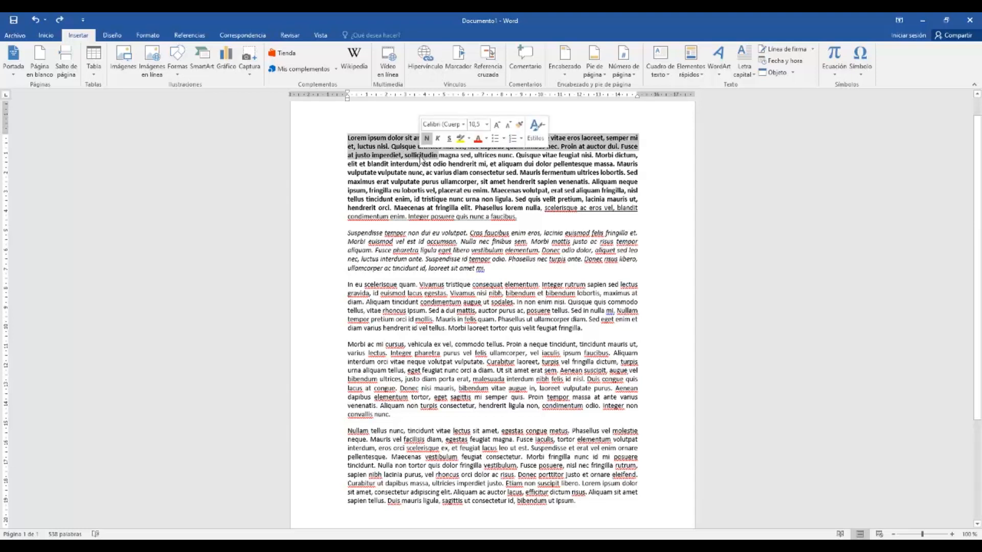
pyautogui.click(252, 182)
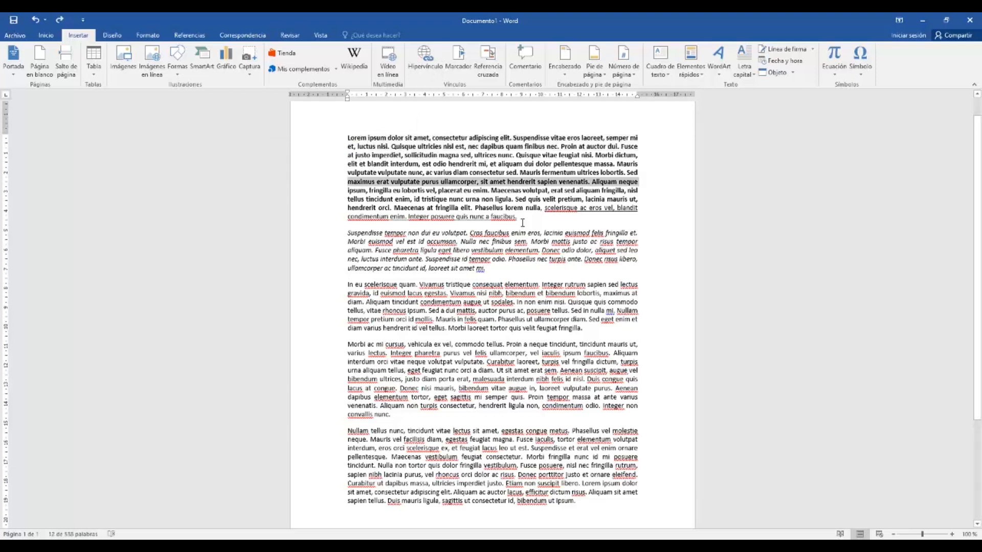
# Insert a table of two columns and two rows on a new line after the last paragraph
pyautogui.scroll(-5, 645, 389)
pyautogui.click(586, 376)
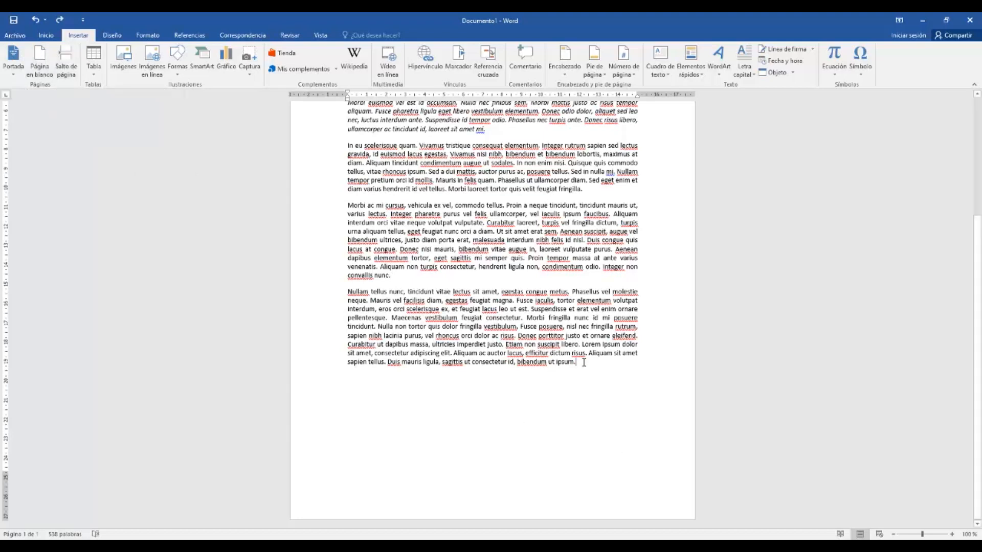
pyautogui.press('Return')
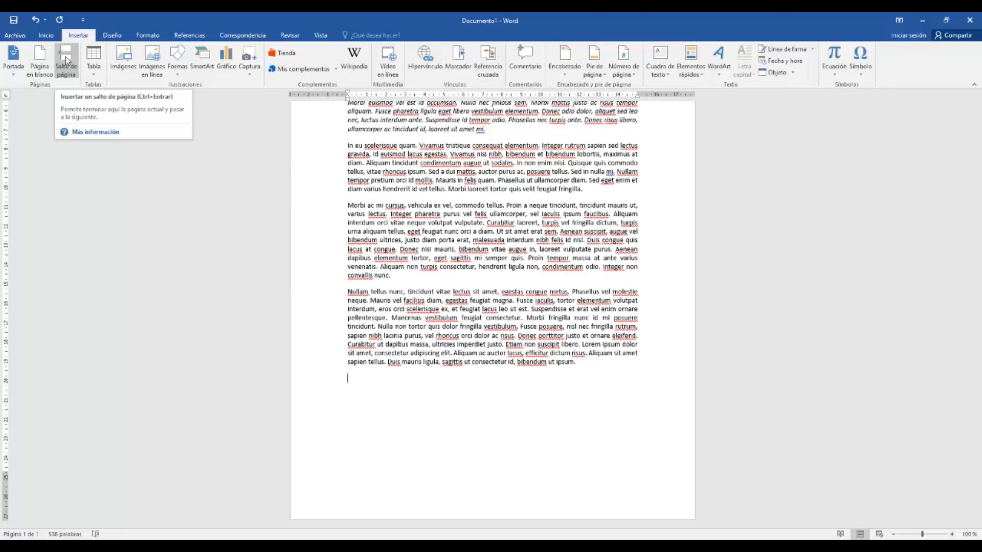
pyautogui.click(95, 58)
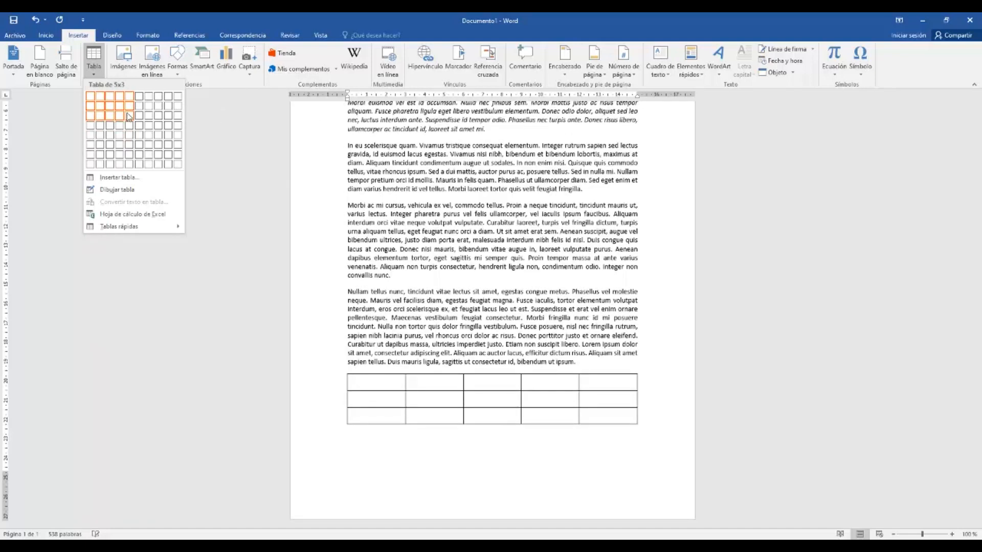
pyautogui.click(101, 106)
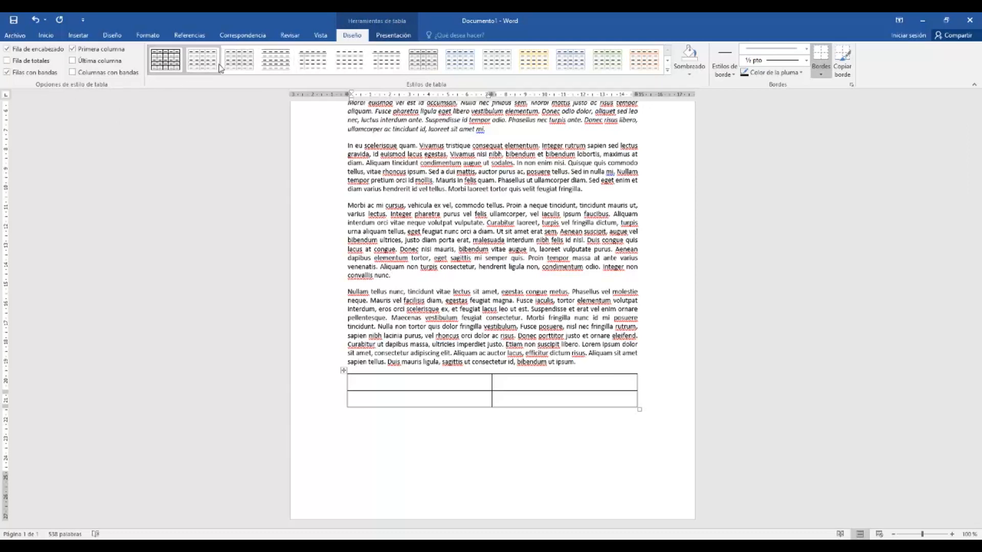
# Apply the blue list table style with a solid header row and light banded rows to the table
pyautogui.click(667, 71)
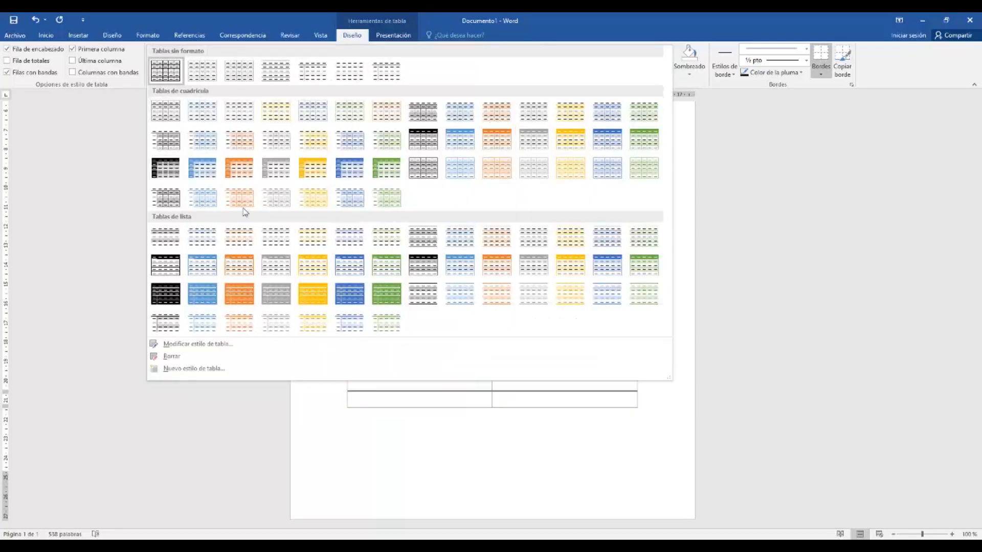
pyautogui.click(607, 265)
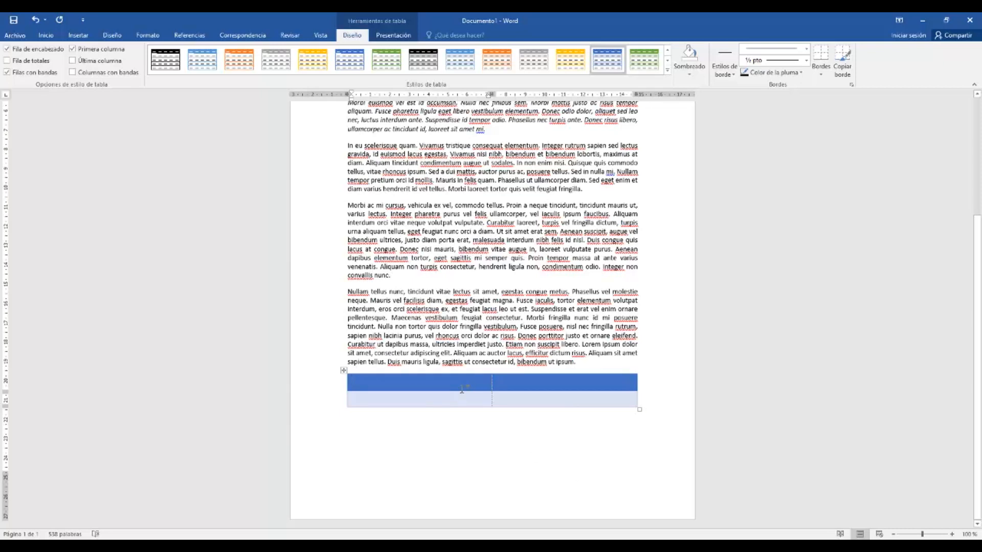
# Toggle the table's header row option off and back on twice to compare the styling
pyautogui.click(8, 51)
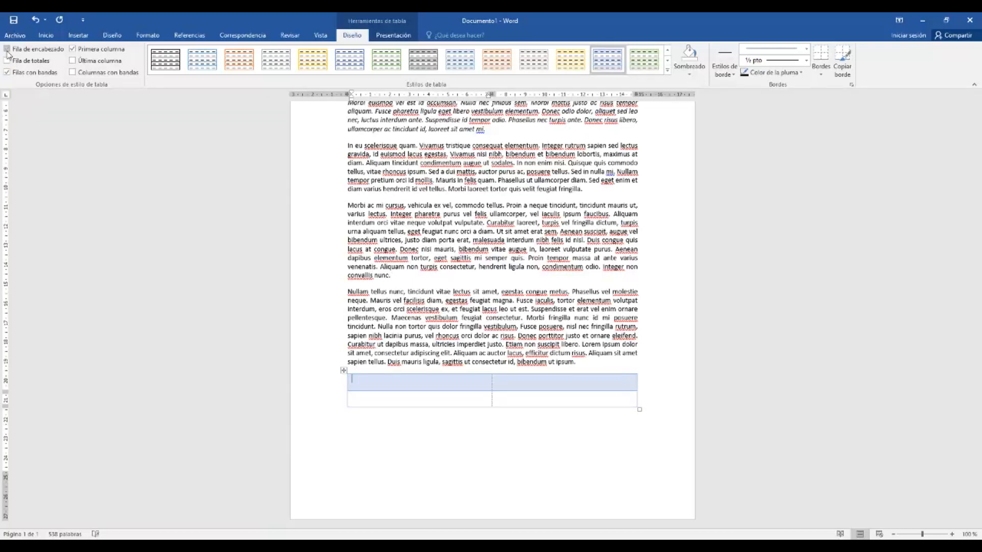
pyautogui.click(7, 51)
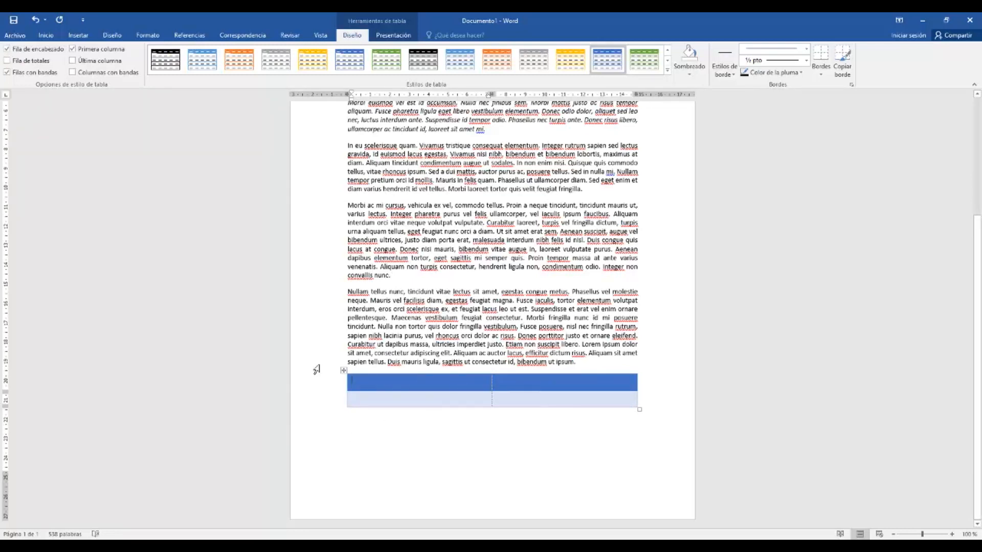
pyautogui.click(7, 52)
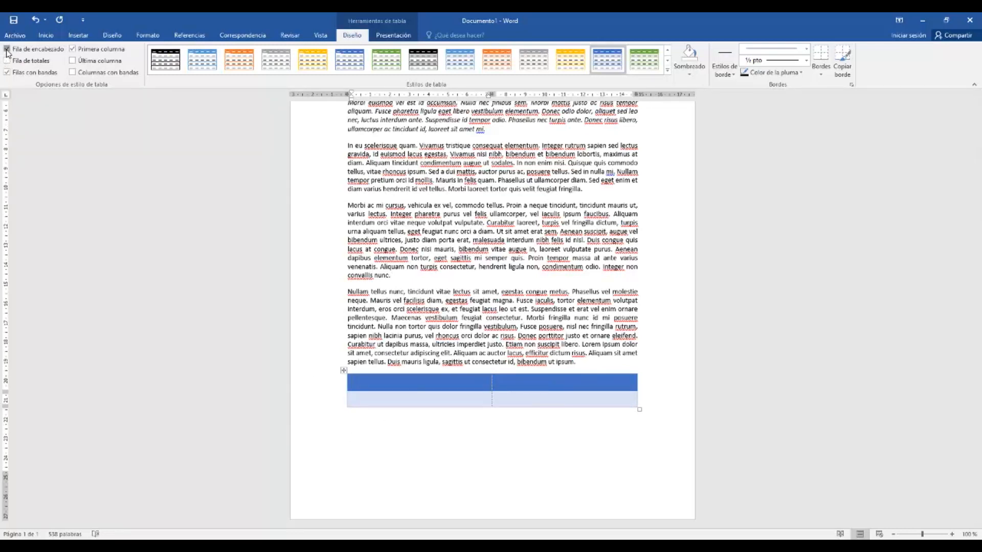
pyautogui.click(7, 52)
# Enter "Prueba 1" in the table's first header cell and set its font colour to white
pyautogui.click(84, 37)
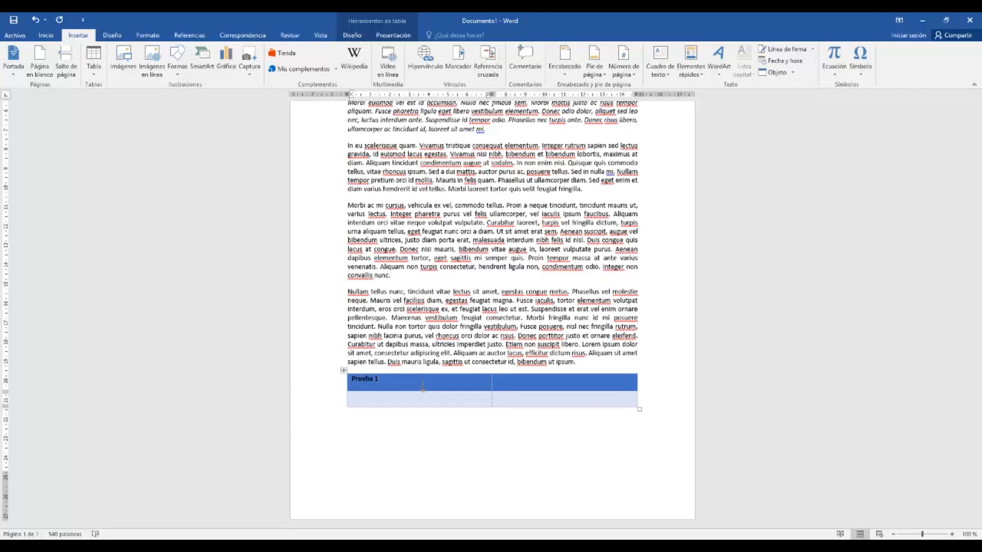
pyautogui.hotkey('shift', 'Up')
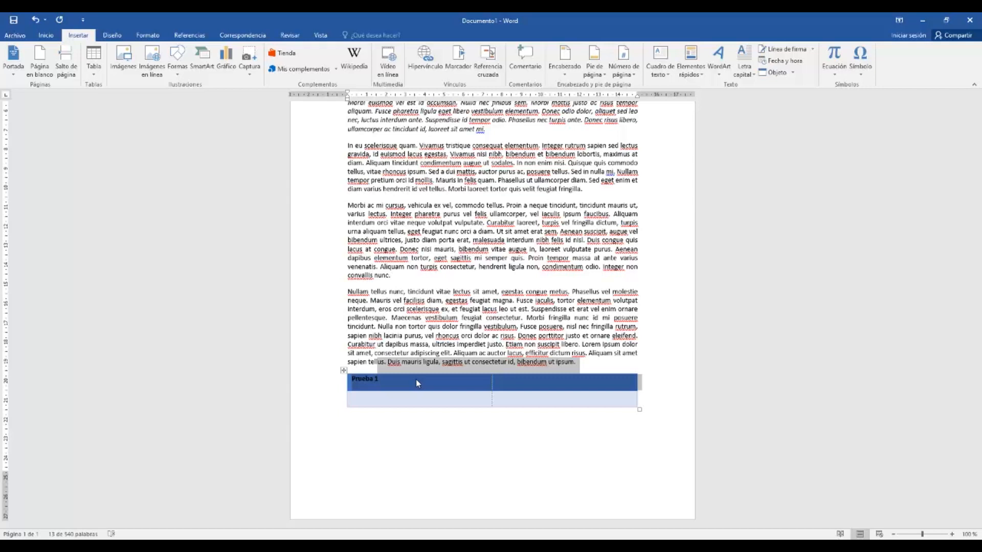
pyautogui.click(386, 385)
pyautogui.moveTo(386, 386); pyautogui.dragTo(350, 380)
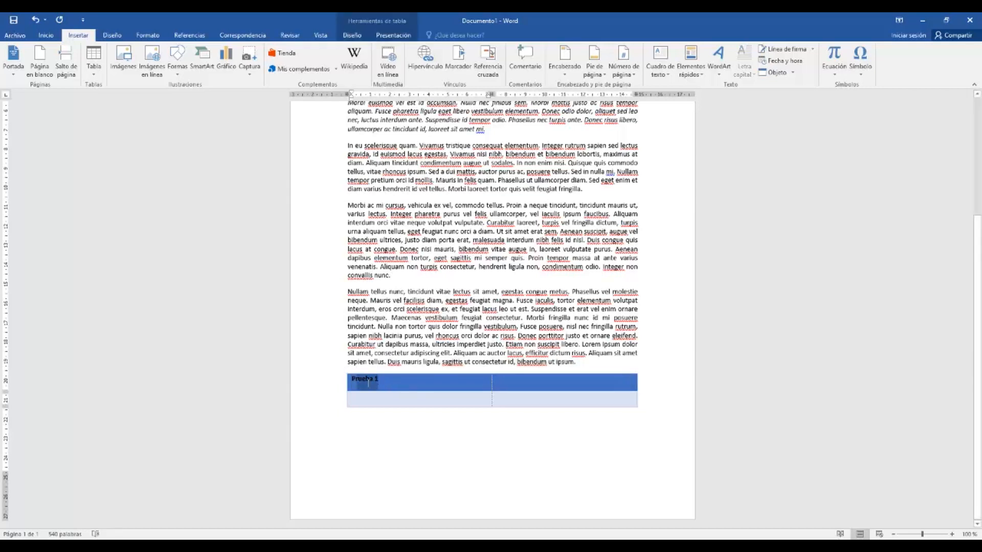
pyautogui.click(49, 37)
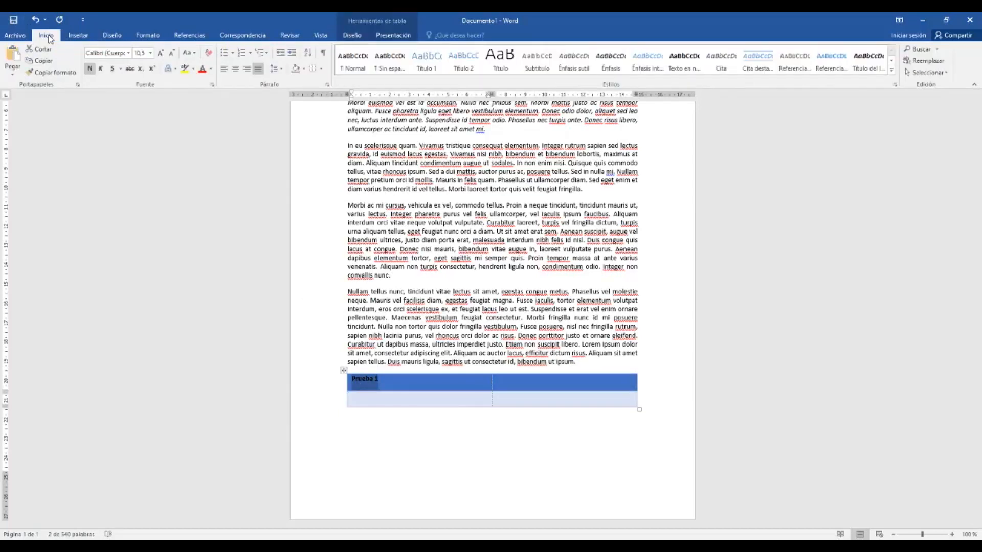
pyautogui.click(211, 70)
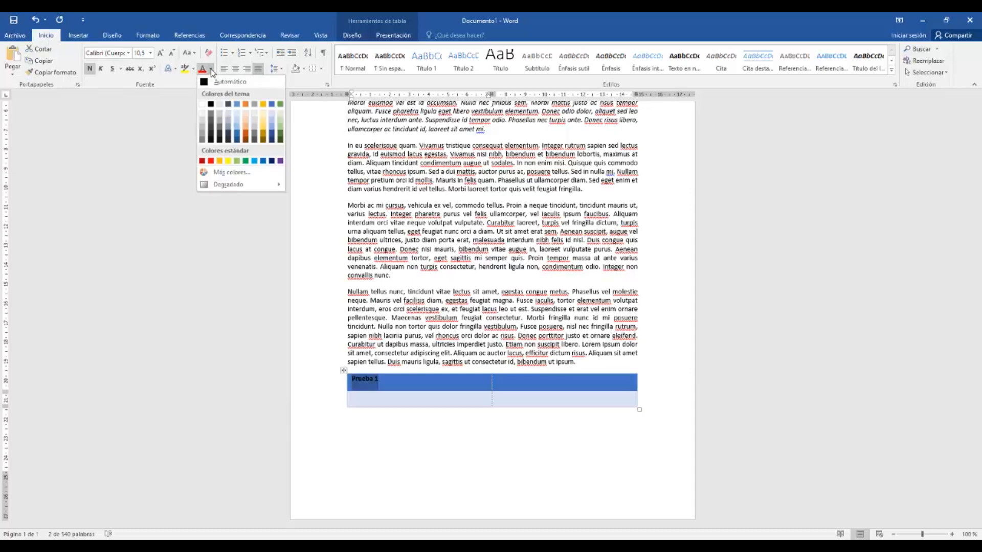
pyautogui.click(203, 105)
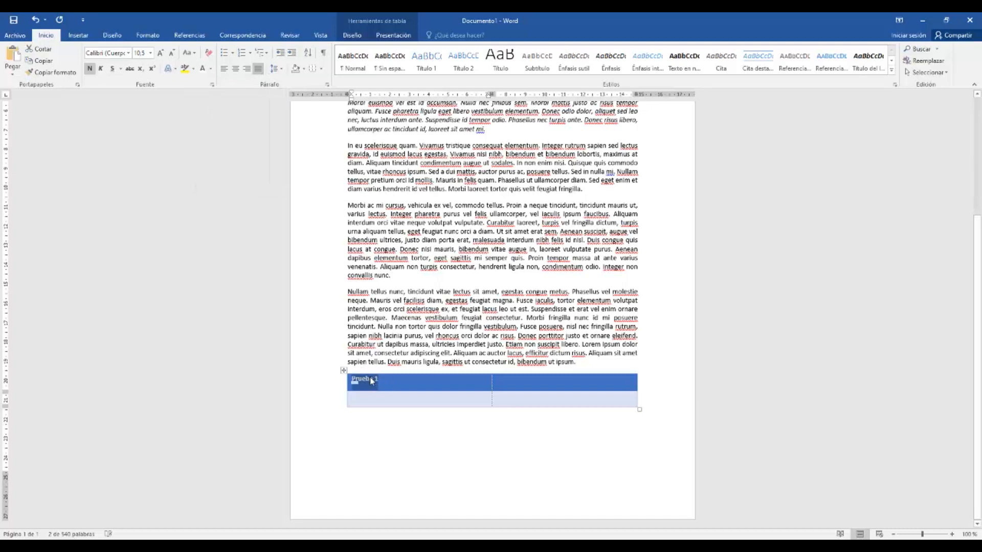
pyautogui.click(370, 379)
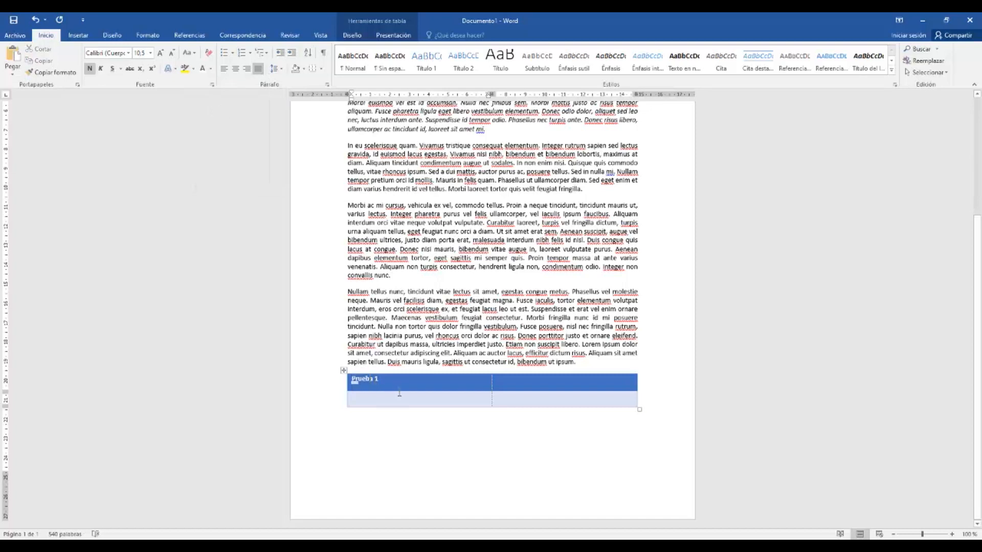
# Centre the "Prueba 1" heading within its table cell
pyautogui.doubleClick(367, 384)
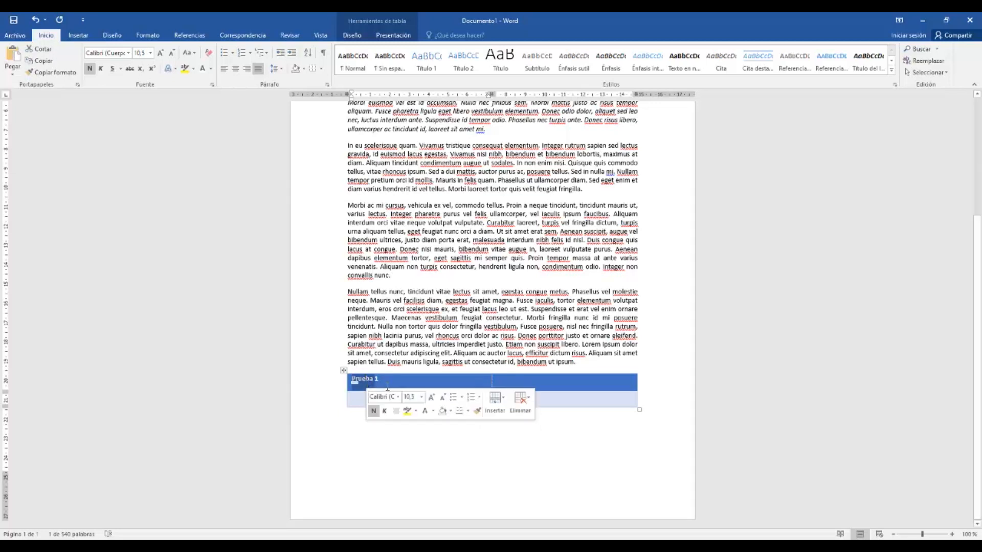
pyautogui.click(372, 384)
pyautogui.tripleClick(360, 383)
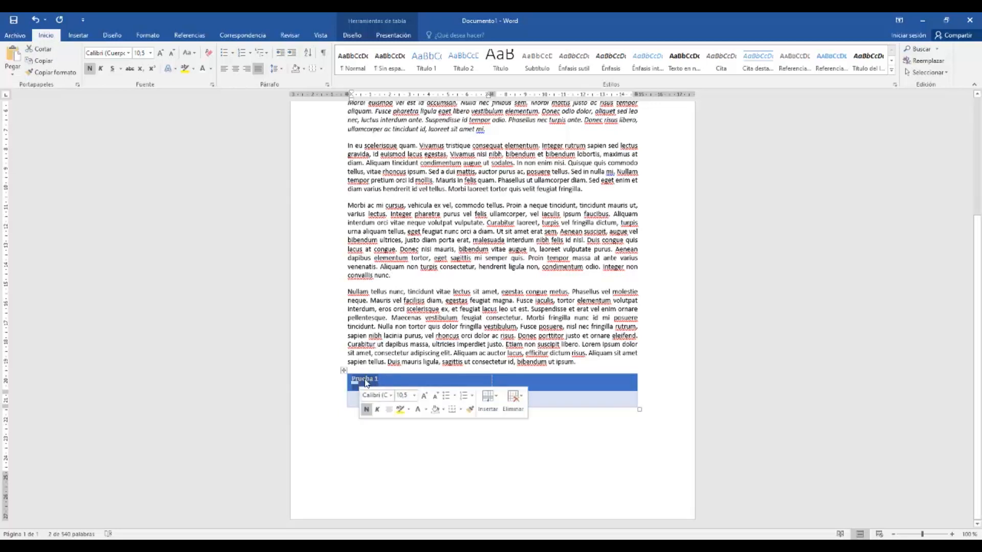
pyautogui.click(236, 68)
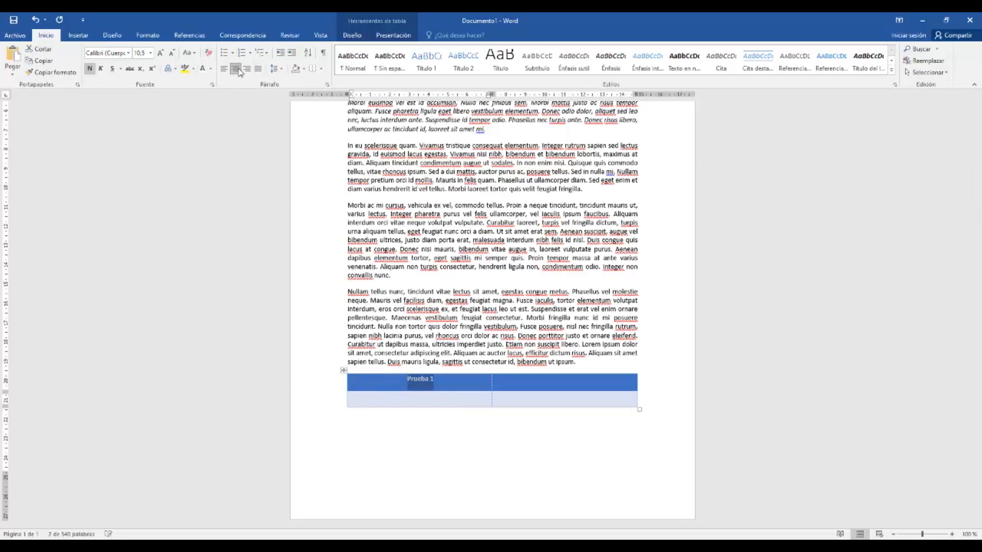
# Enter 65219 in the cell below the "Prueba 1" heading as white, centred text
pyautogui.click(436, 402)
pyautogui.write('65219')
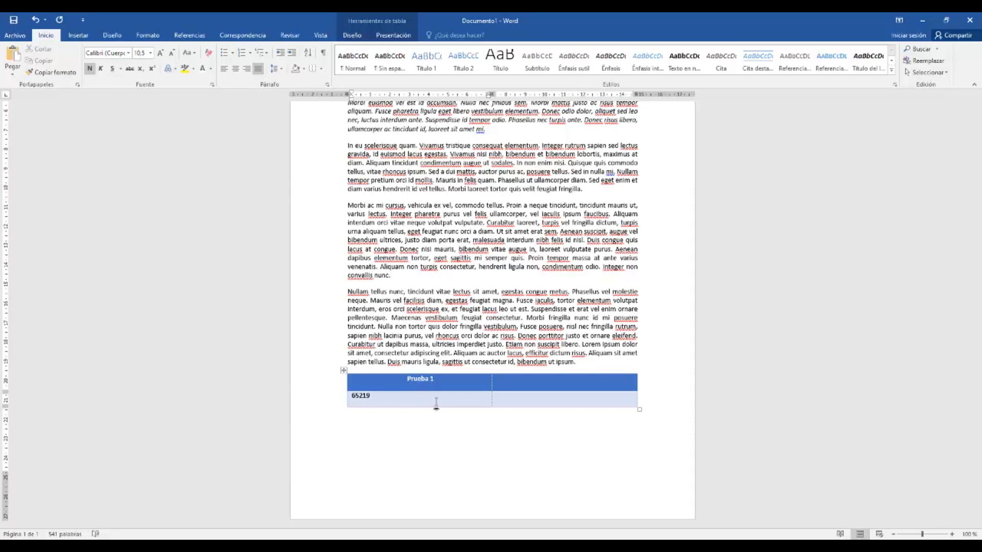
pyautogui.hotkey('shift', 'Left')
pyautogui.hotkey('shift', 'Left')
pyautogui.hotkey('shift', 'Left')
pyautogui.hotkey('shift', 'Left')
pyautogui.hotkey('shift', 'Left')
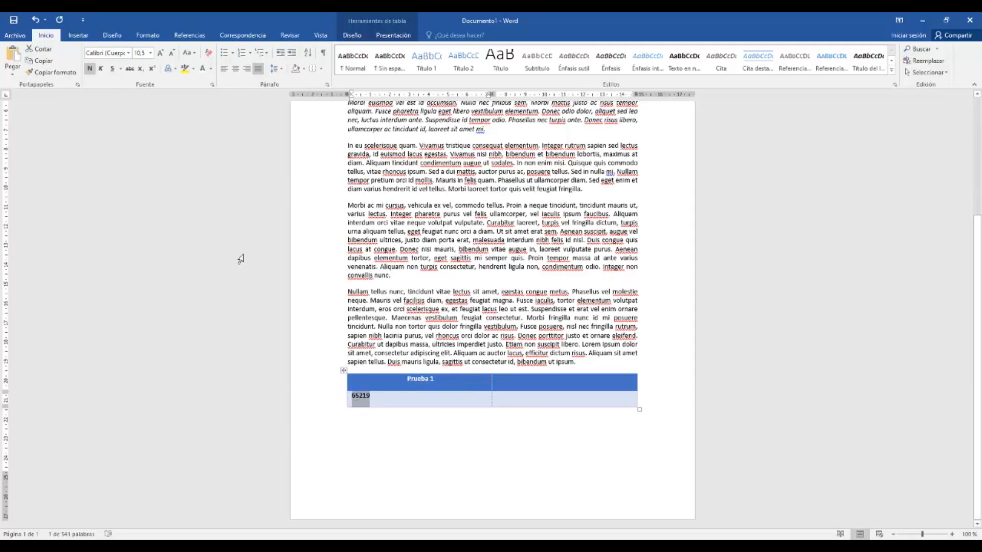
pyautogui.click(211, 69)
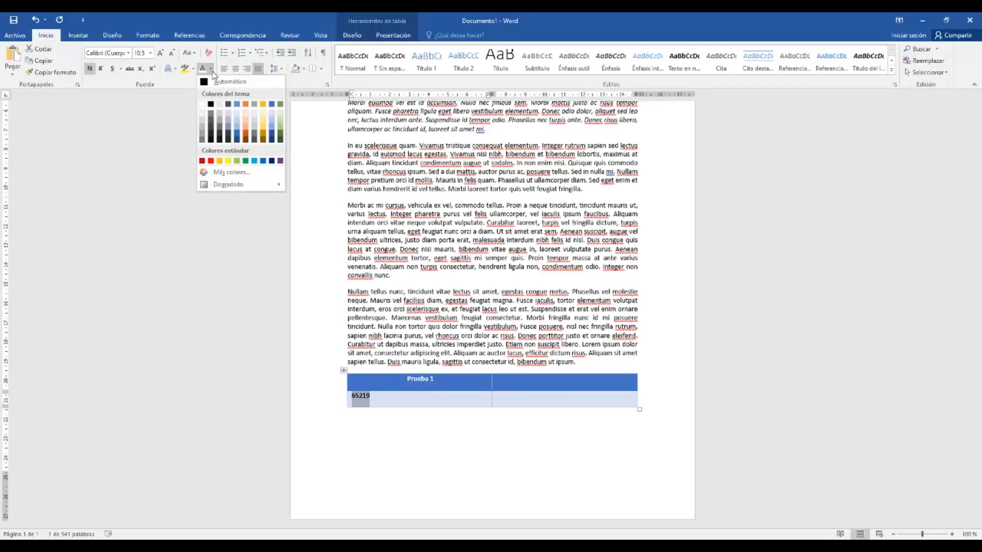
pyautogui.click(202, 104)
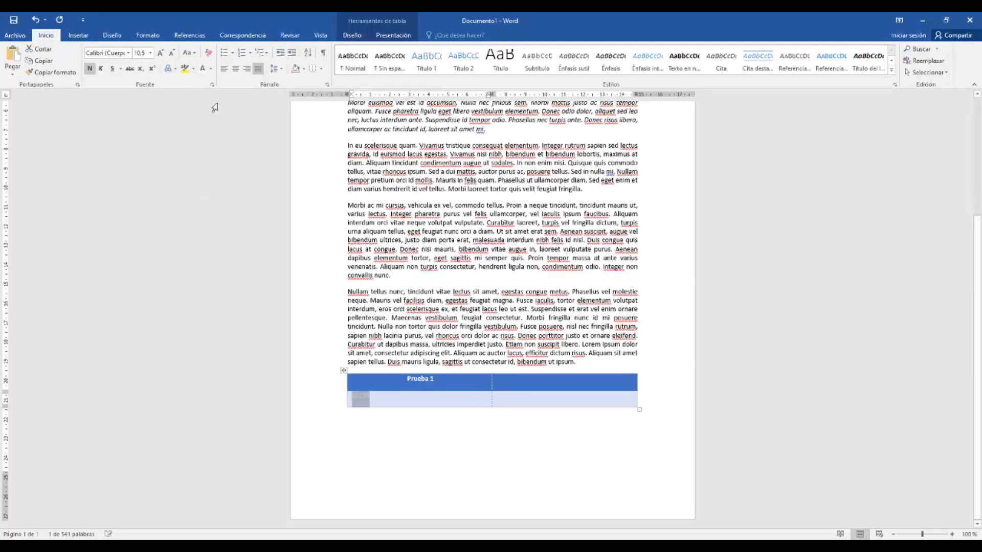
pyautogui.click(236, 68)
pyautogui.click(467, 426)
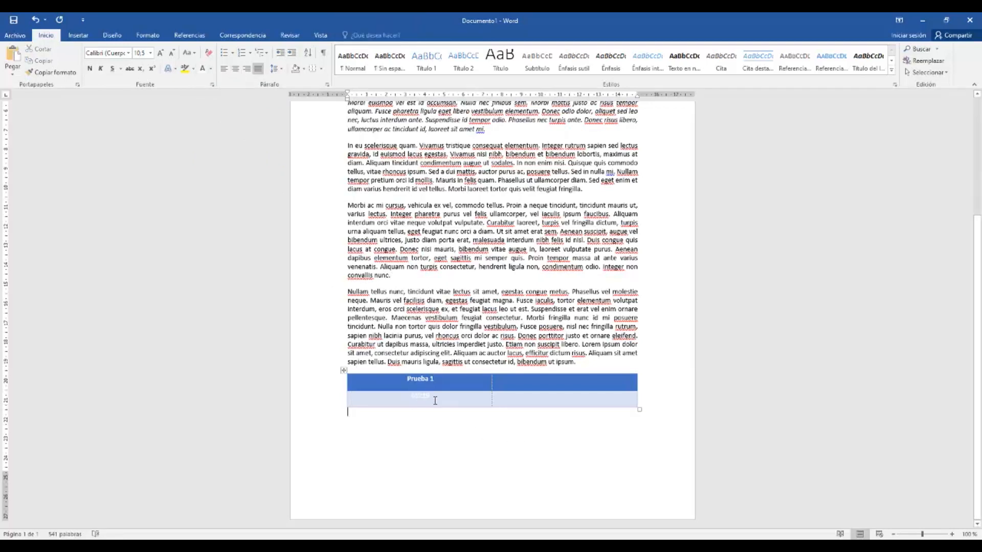
# Change the font colour of the number below the "Prueba 1" heading to black
pyautogui.doubleClick(418, 399)
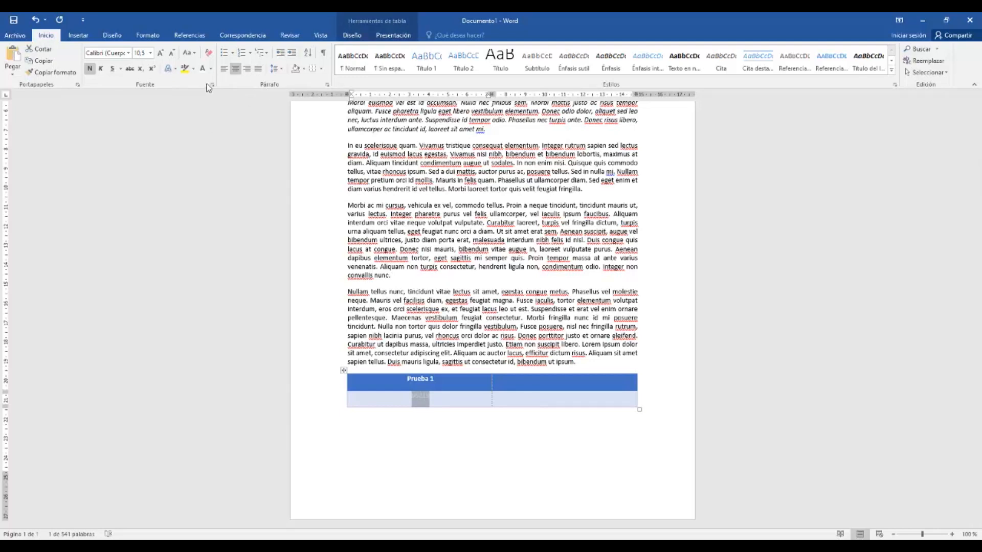
pyautogui.click(209, 70)
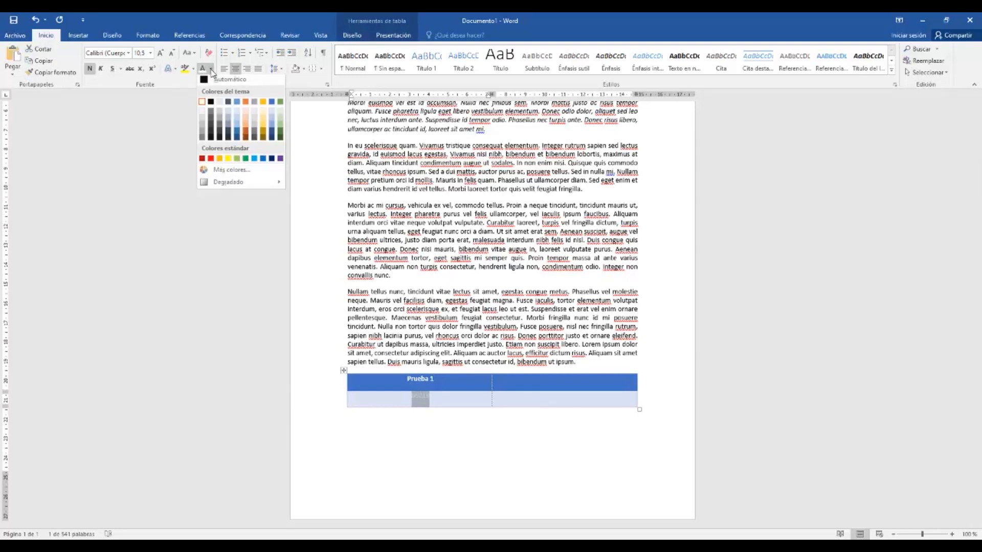
pyautogui.click(211, 106)
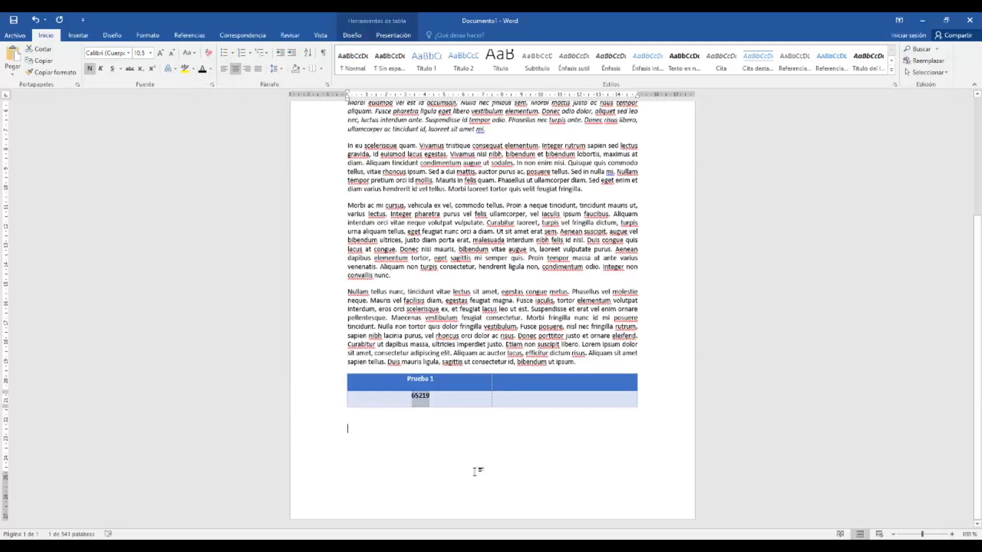
pyautogui.click(478, 470)
# Enter "Prueba 2" in the second header cell as white, centred text
pyautogui.click(559, 385)
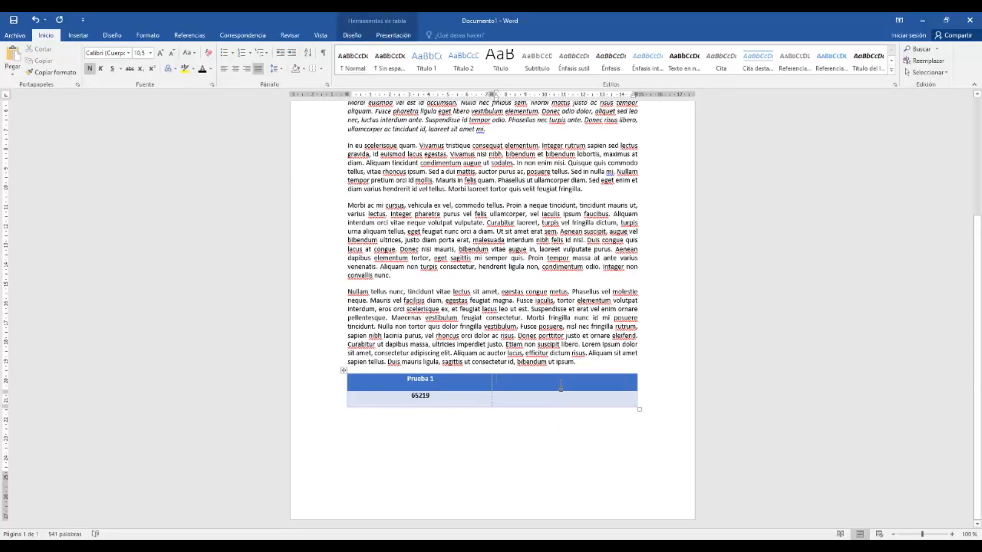
pyautogui.write('Prueba 2')
pyautogui.tripleClick(518, 385)
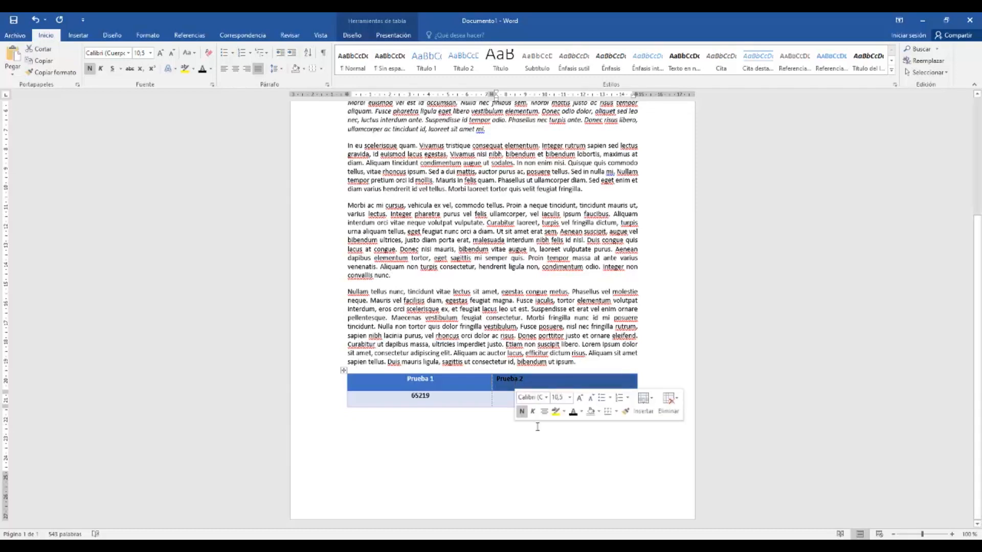
pyautogui.click(581, 415)
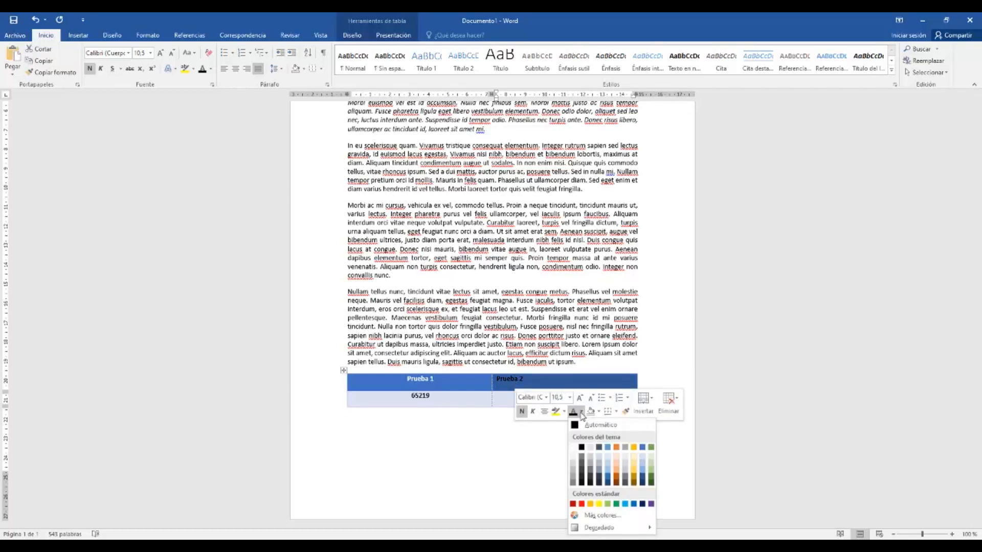
pyautogui.click(576, 452)
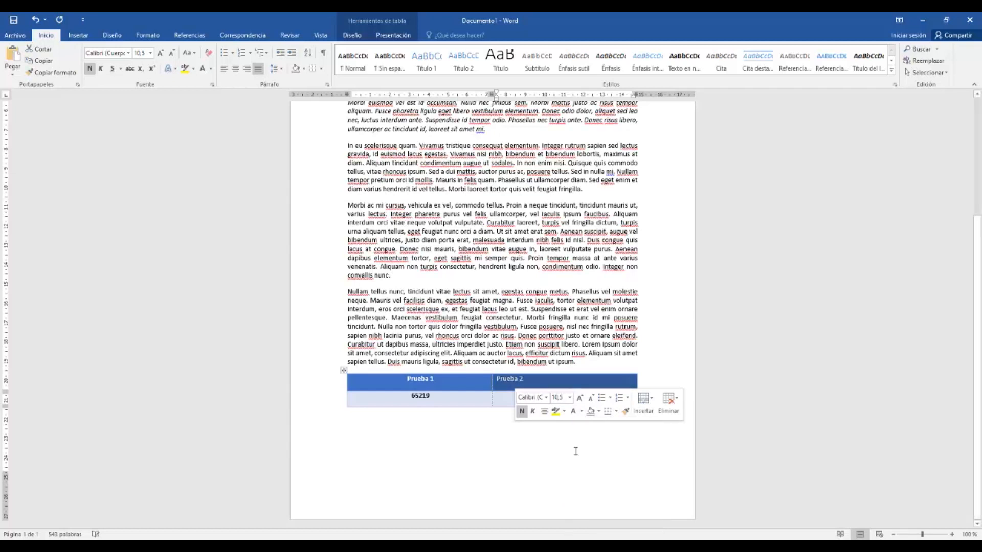
pyautogui.click(544, 413)
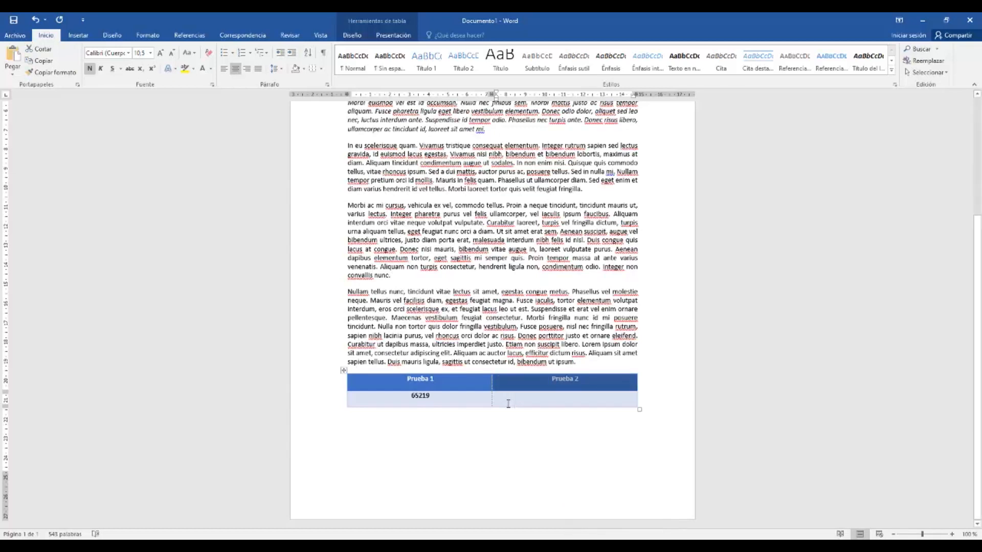
# Enter 65+5+95 in the cell below the "Prueba 2" heading and make it centred and bold
pyautogui.click(521, 408)
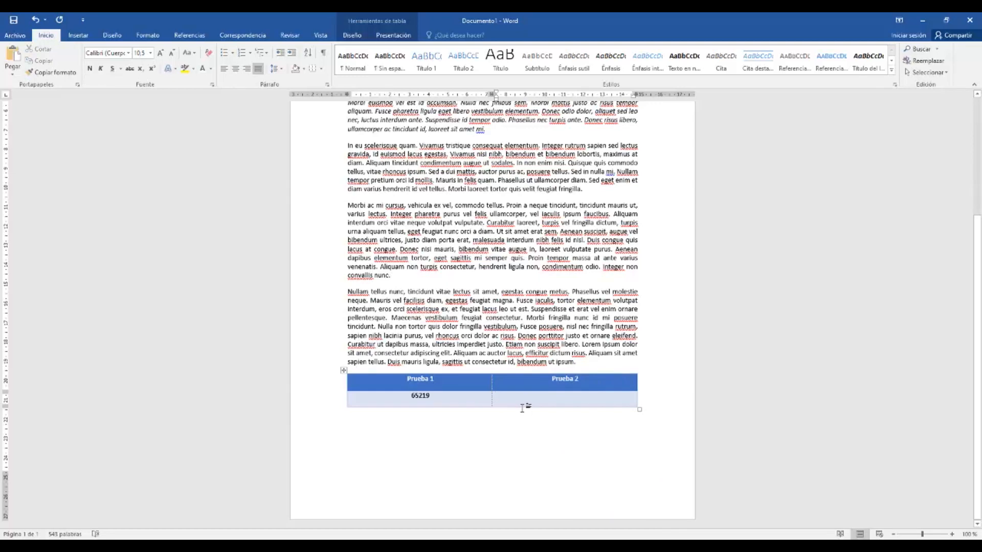
pyautogui.write('65+5+95')
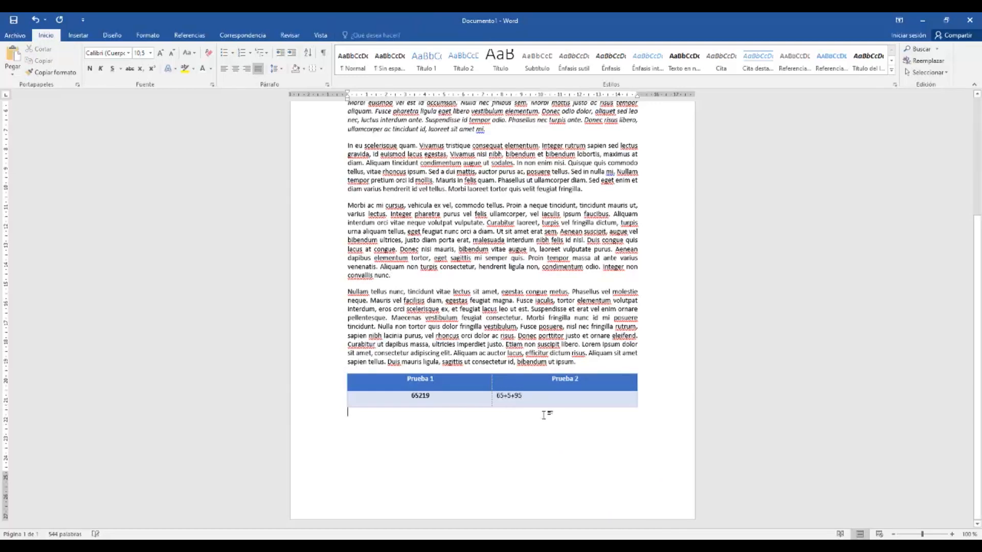
pyautogui.tripleClick(514, 399)
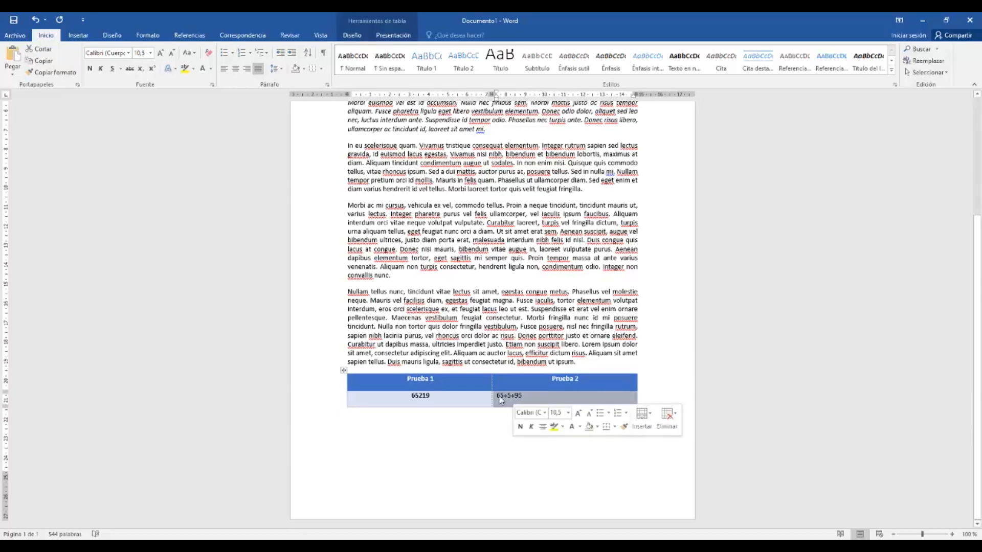
pyautogui.click(503, 398)
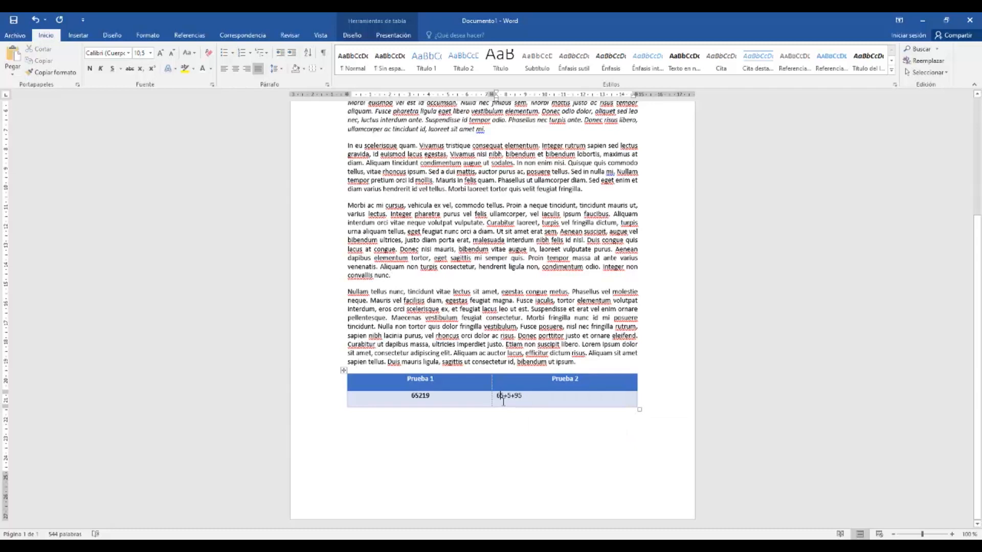
pyautogui.tripleClick(503, 399)
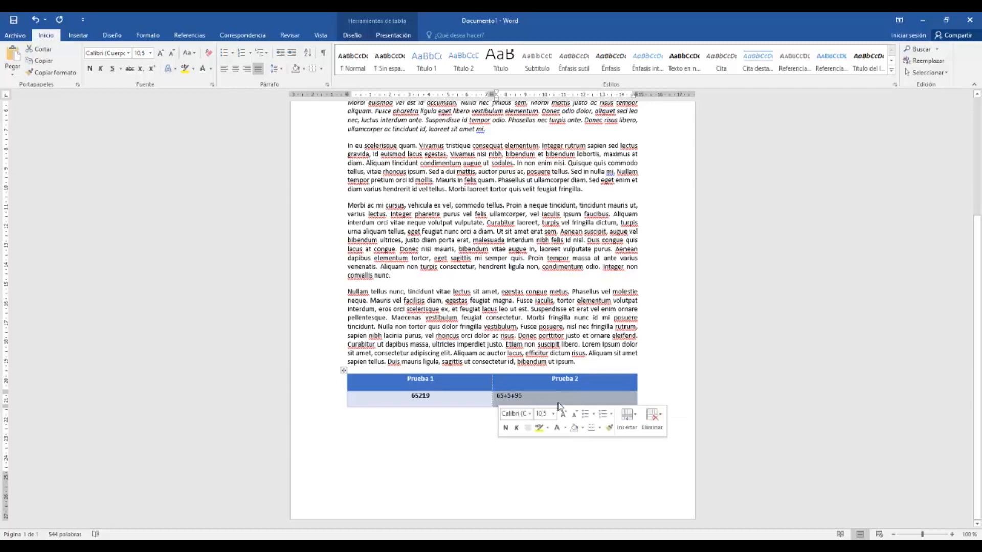
pyautogui.click(527, 429)
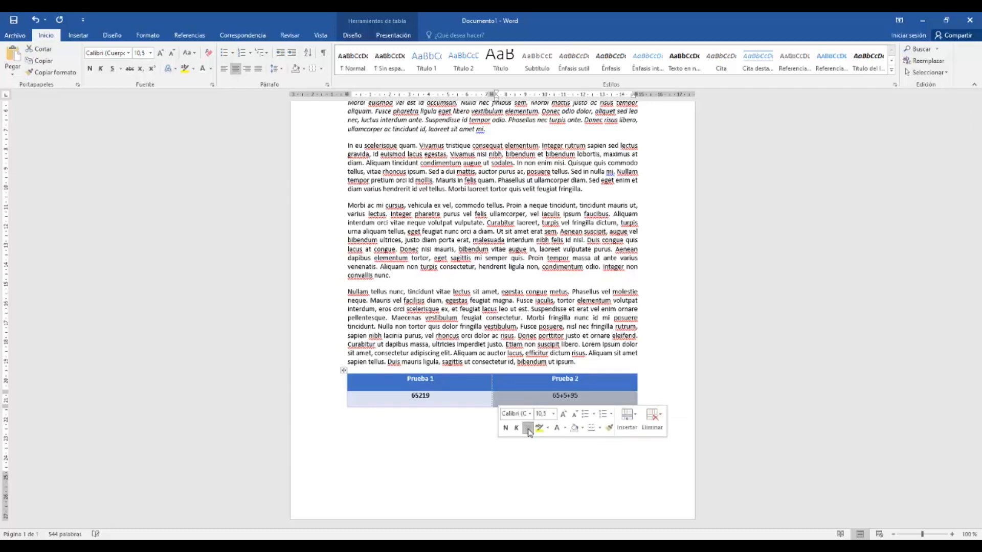
pyautogui.click(505, 428)
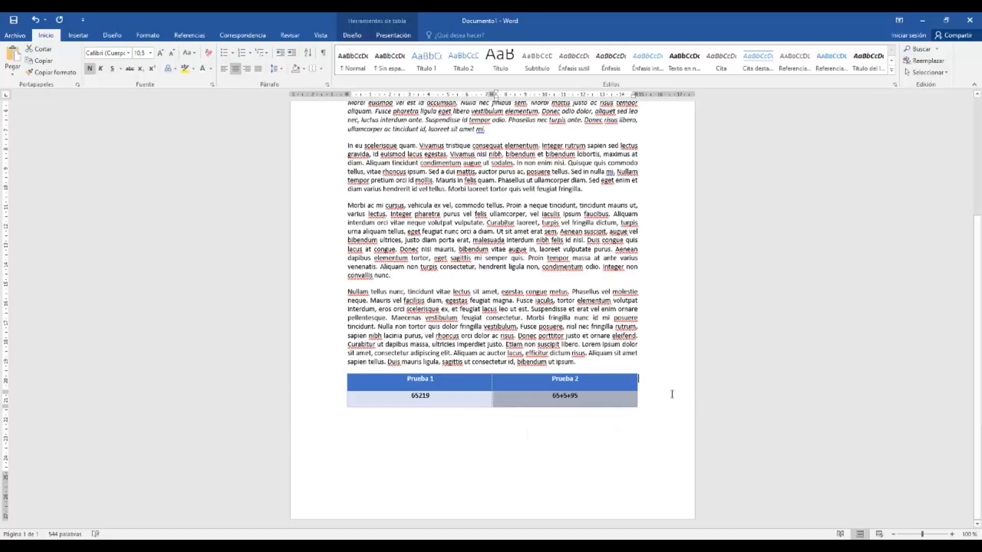
pyautogui.click(576, 394)
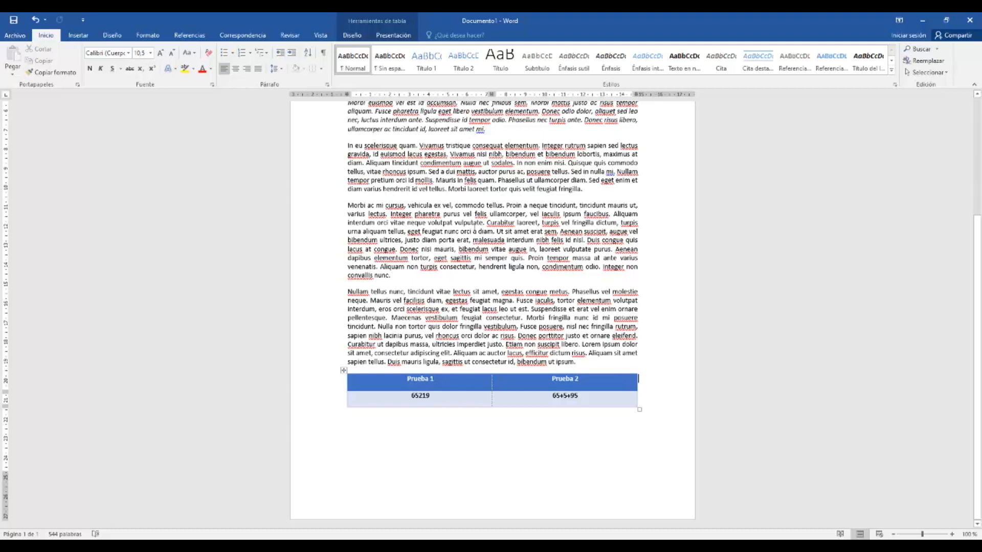
pyautogui.tripleClick(473, 227)
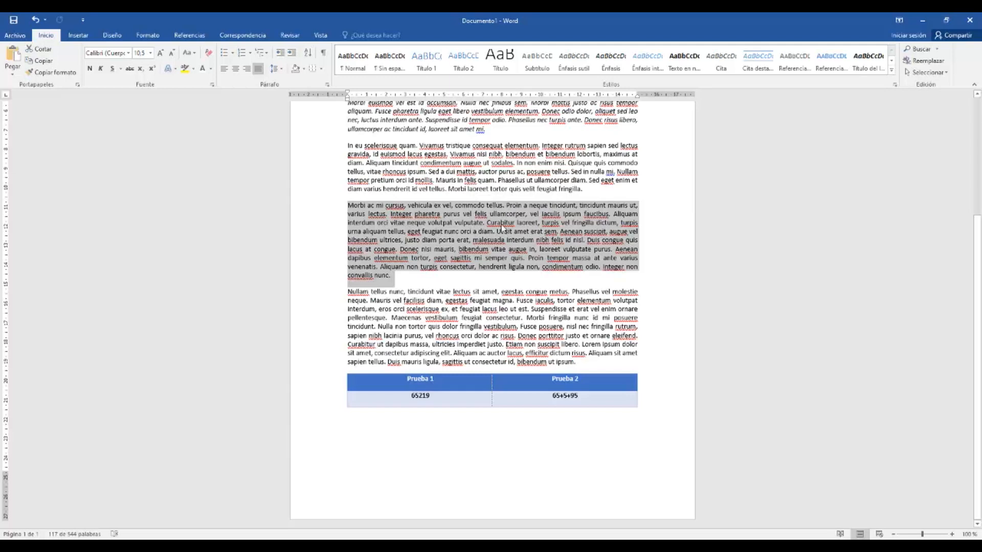
pyautogui.tripleClick(487, 173)
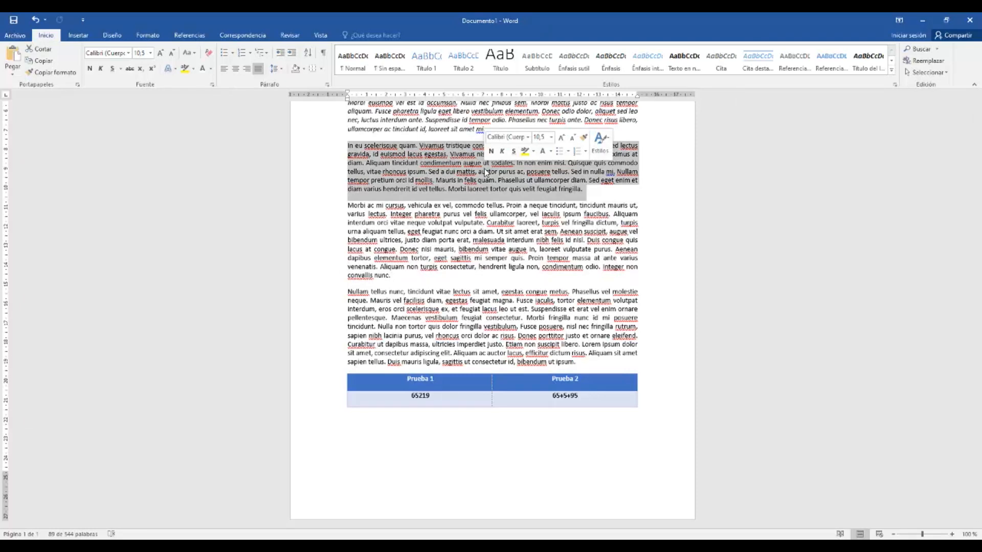
pyautogui.click(653, 194)
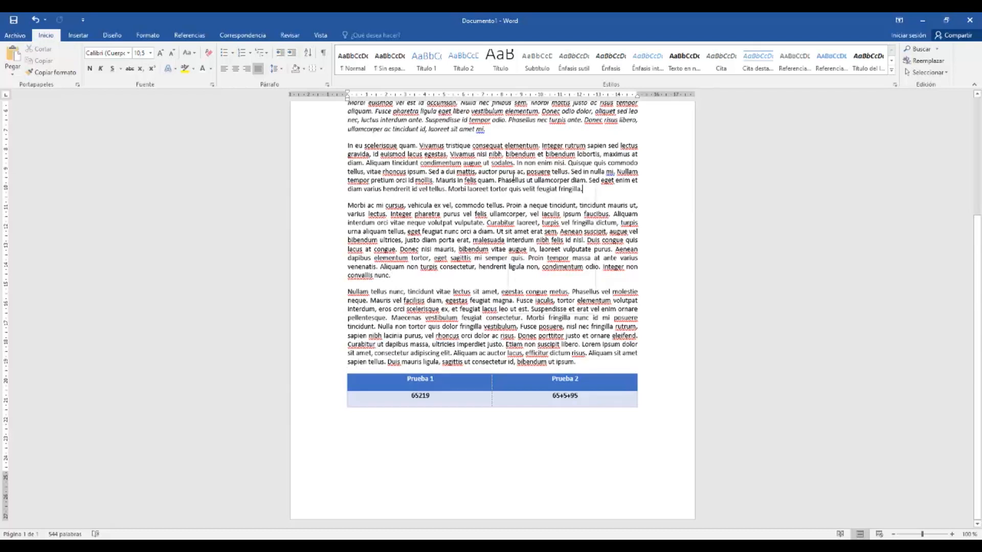
# Examine the font, style, size and effects settings available for the text in the "In eu scelerisque quam" paragraph
pyautogui.rightClick(513, 175)
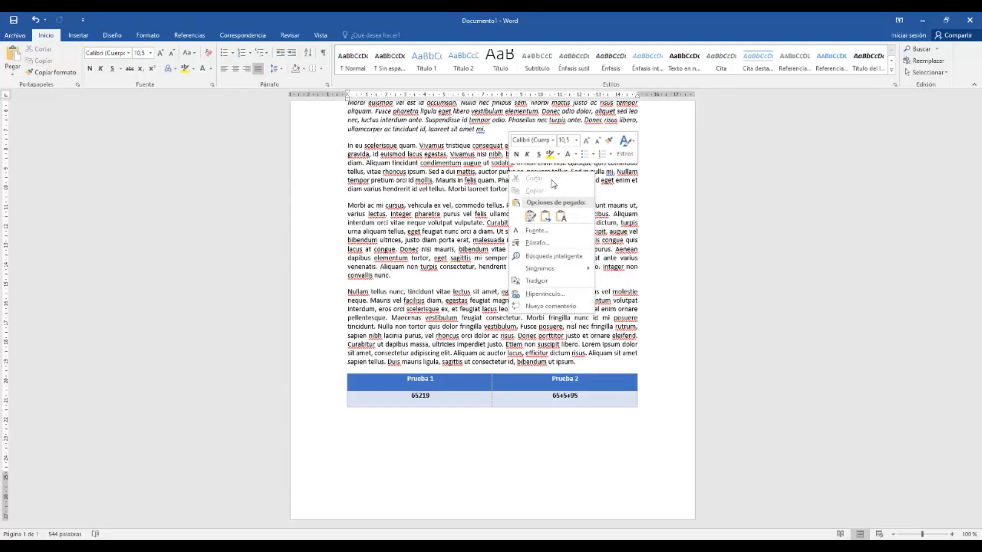
pyautogui.moveTo(561, 276)
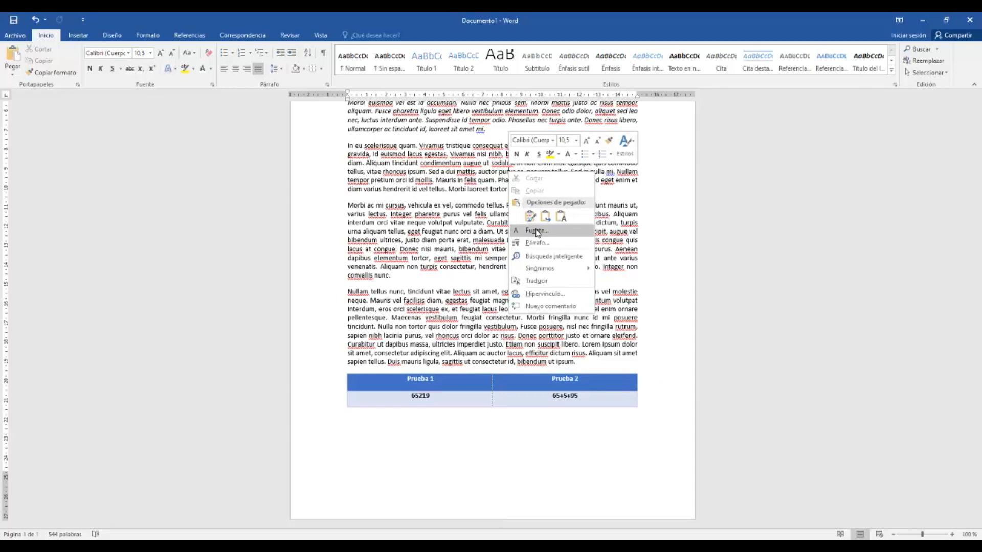
pyautogui.click(537, 232)
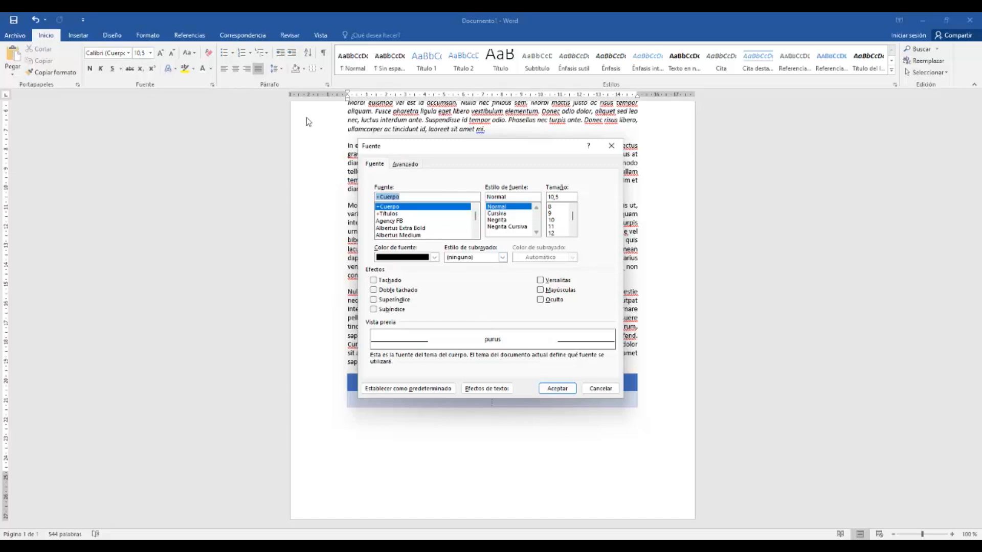
pyautogui.click(611, 146)
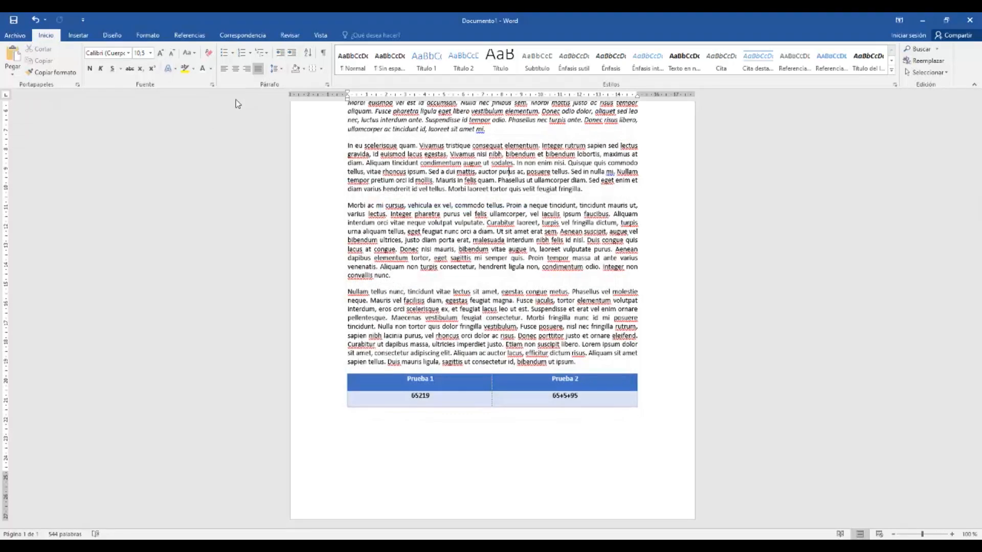
pyautogui.click(212, 85)
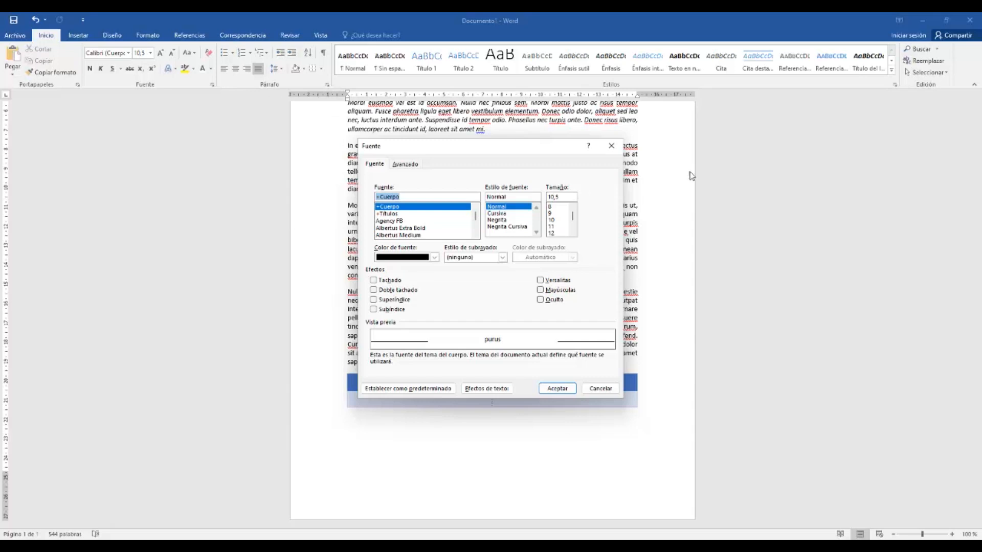
pyautogui.click(611, 145)
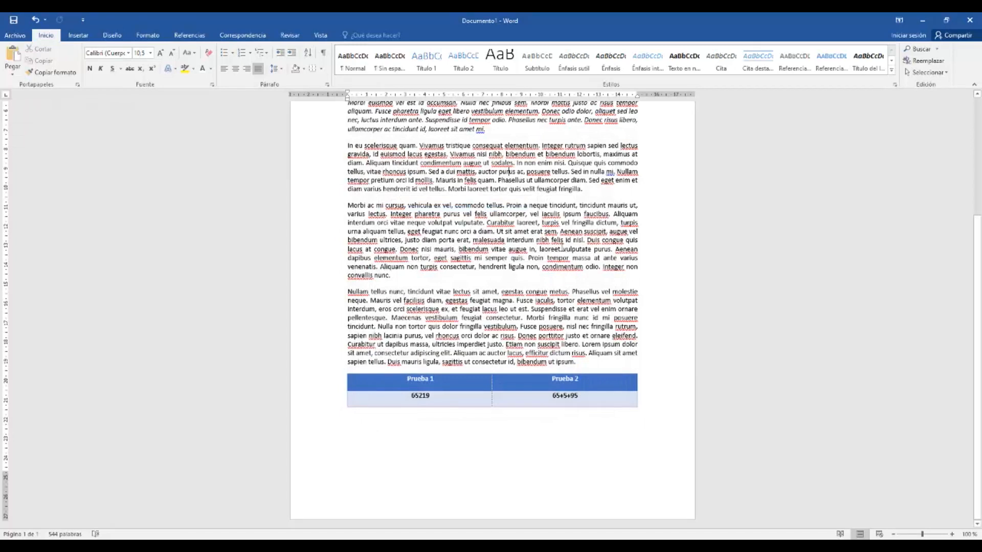
pyautogui.rightClick(529, 239)
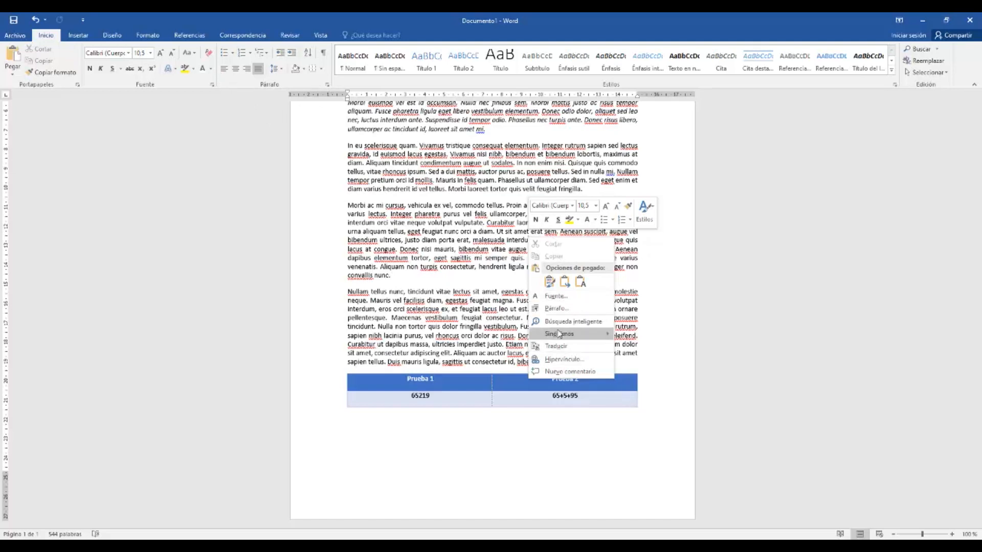
pyautogui.moveTo(576, 337)
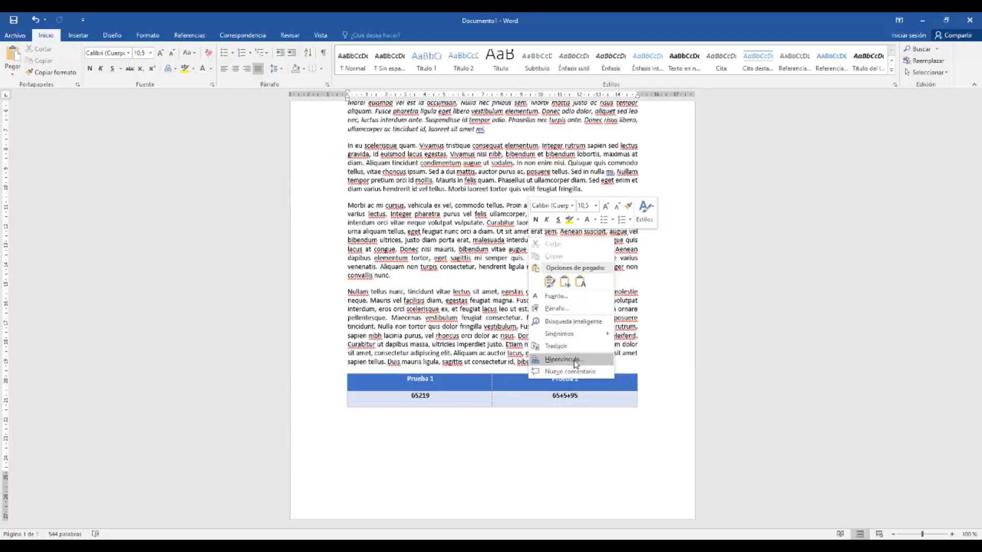
pyautogui.click(814, 310)
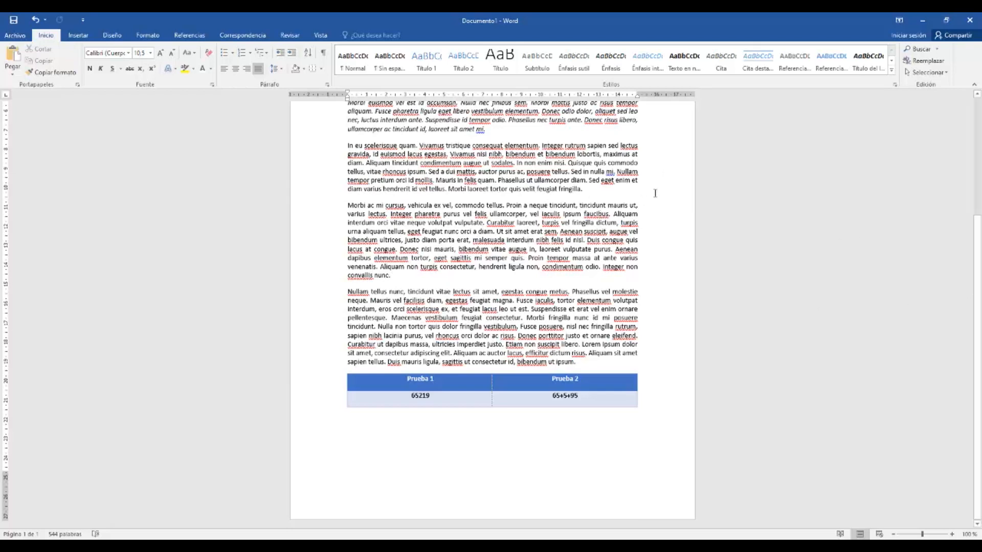
# Select the entire document, check the extent of the selection, and clear it
pyautogui.click(946, 73)
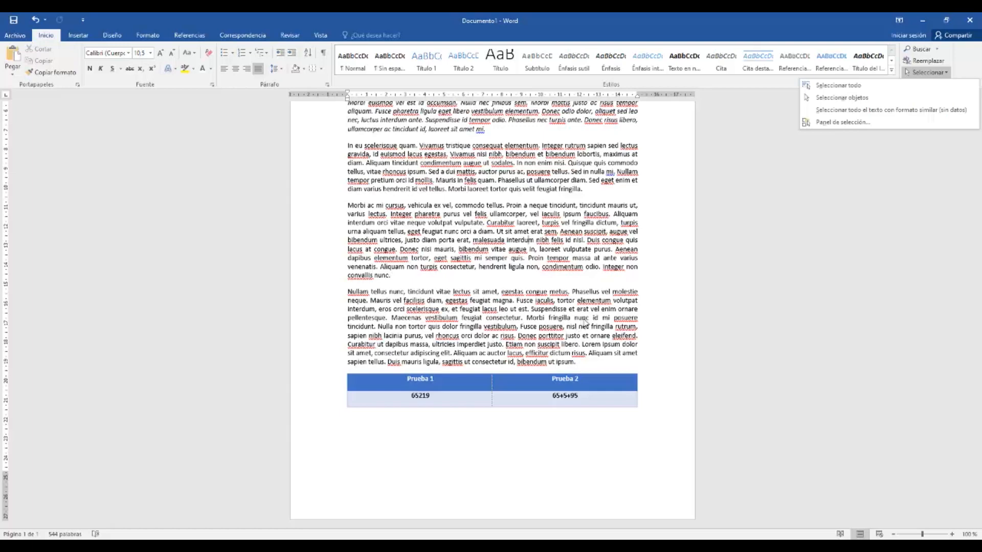
pyautogui.click(839, 86)
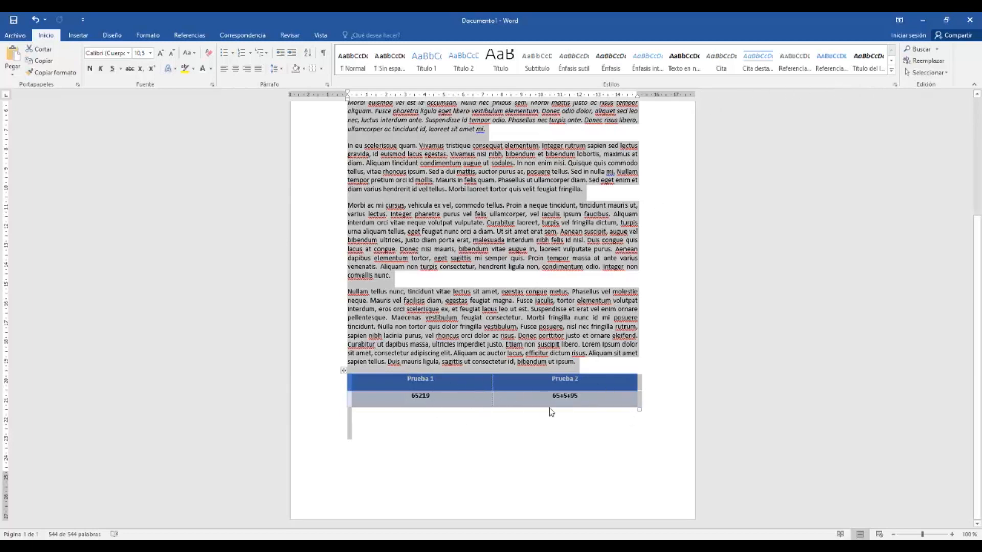
pyautogui.scroll(10, 519, 285)
pyautogui.scroll(-6, 518, 281)
pyautogui.click(513, 266)
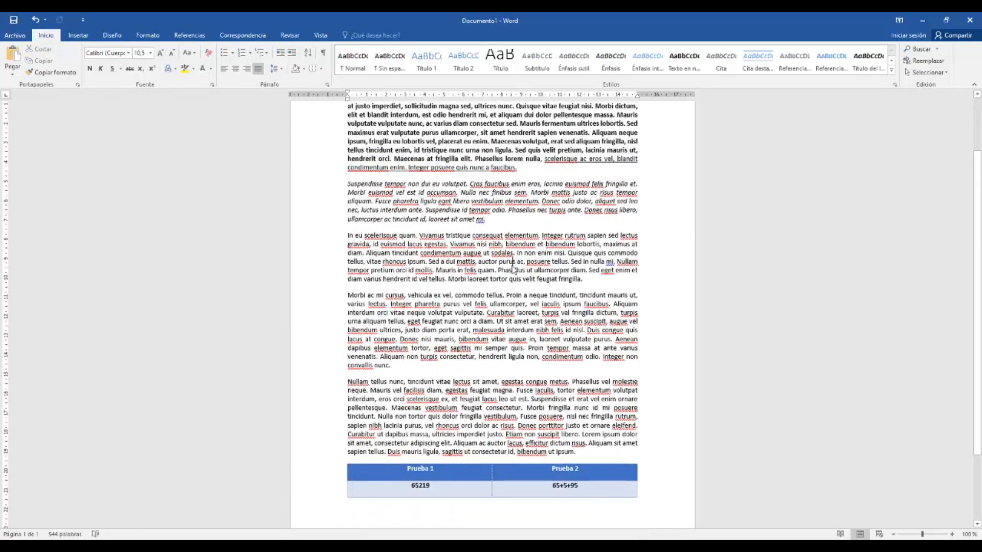
# Insert the photo of the man in sunglasses from the Descargas folder on a new line above the "Morbi ac mi cursus" paragraph
pyautogui.click(78, 36)
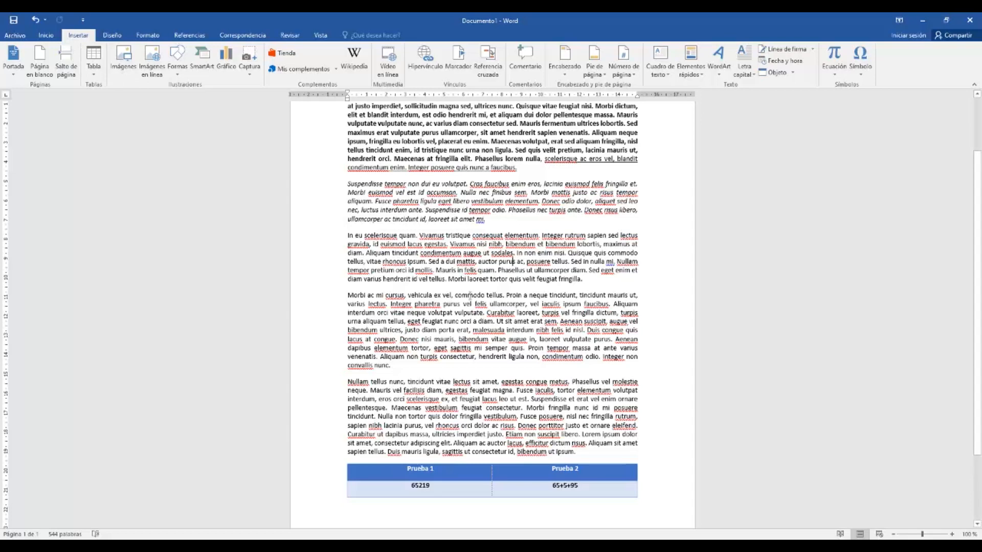
pyautogui.click(350, 296)
pyautogui.press('Return')
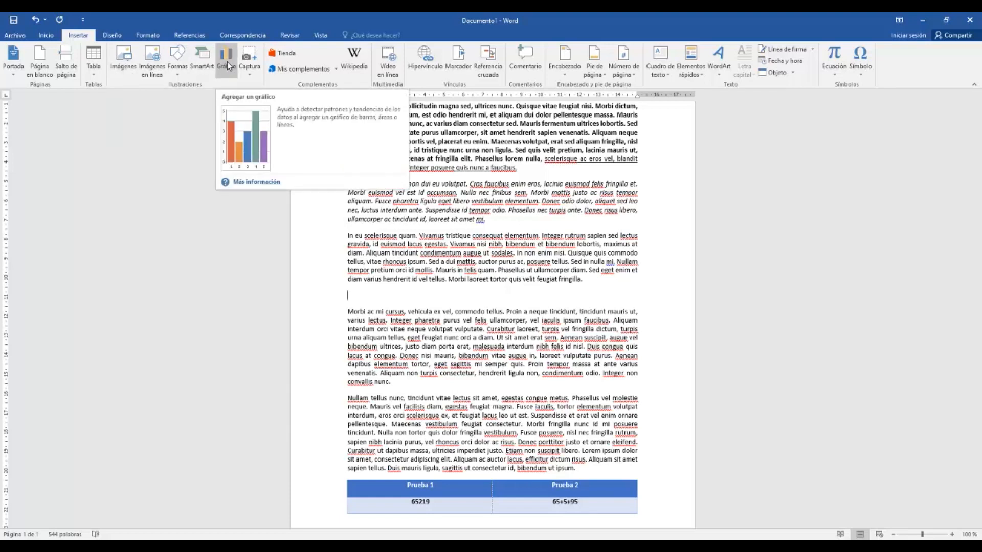
pyautogui.click(123, 57)
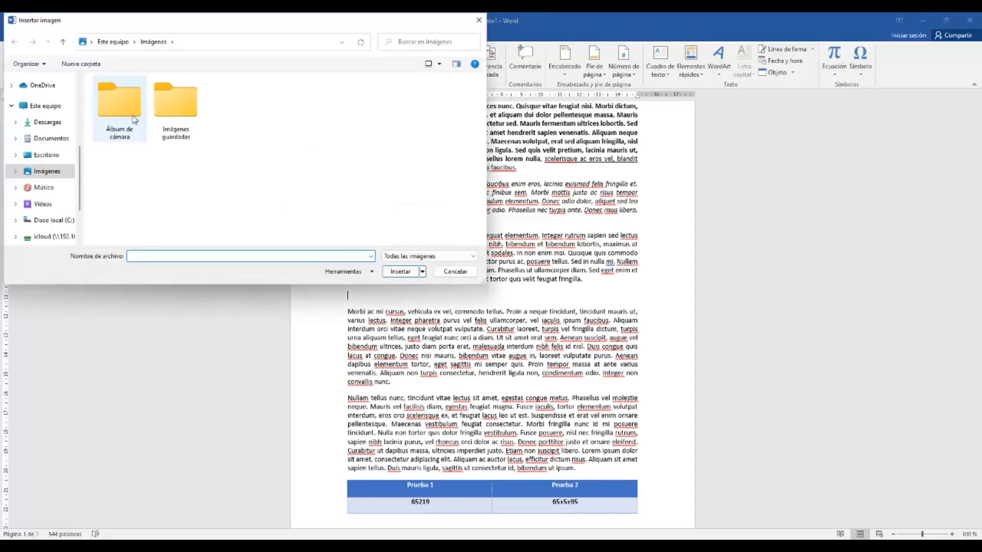
pyautogui.doubleClick(165, 110)
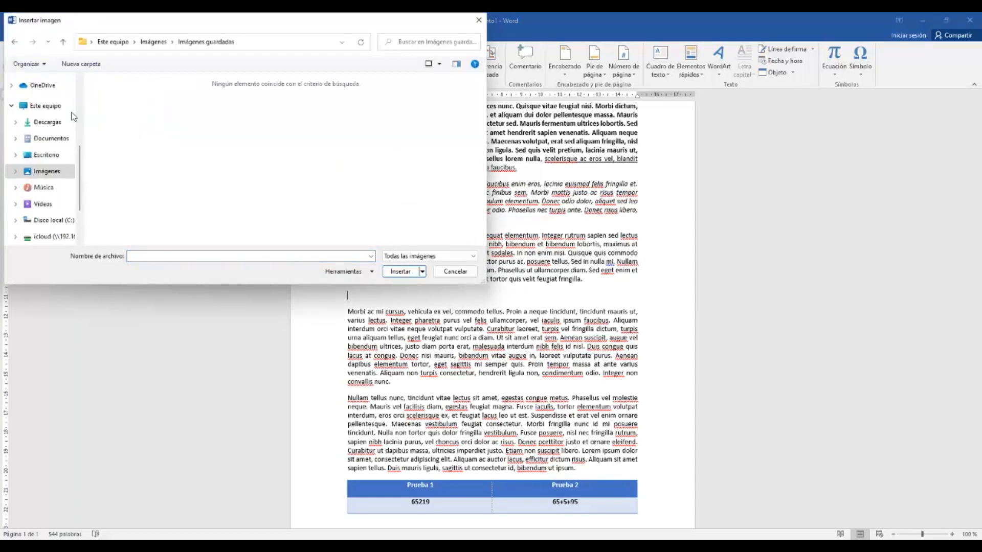
pyautogui.click(62, 126)
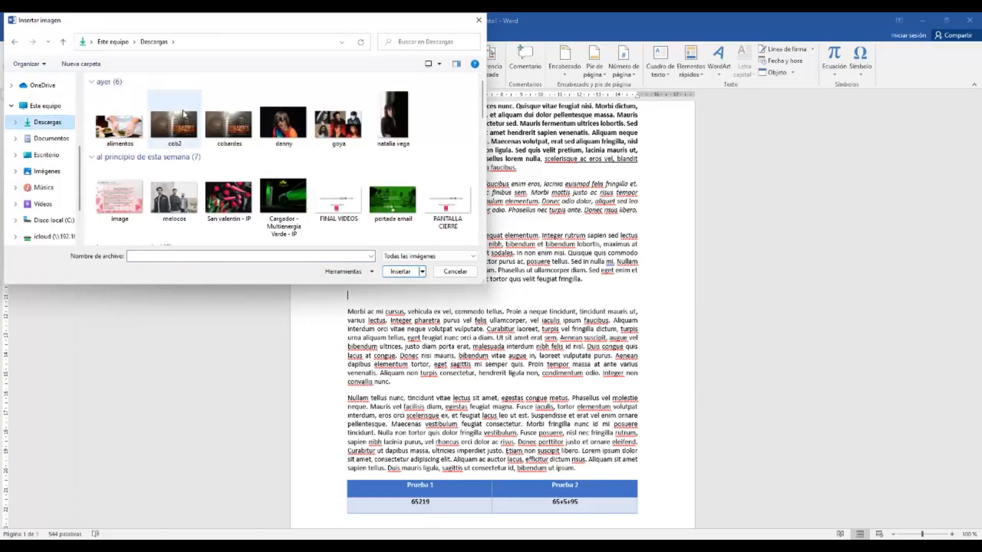
pyautogui.click(283, 123)
pyautogui.click(408, 276)
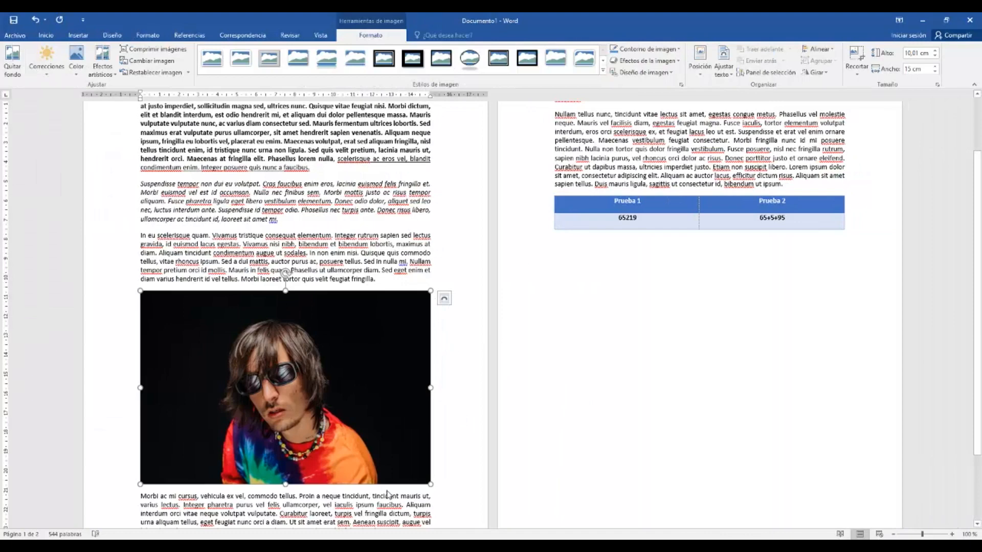
# Shrink the inserted photo proportionally to about 5.81 cm high and 8.71 cm wide
pyautogui.scroll(-3, 475, 382)
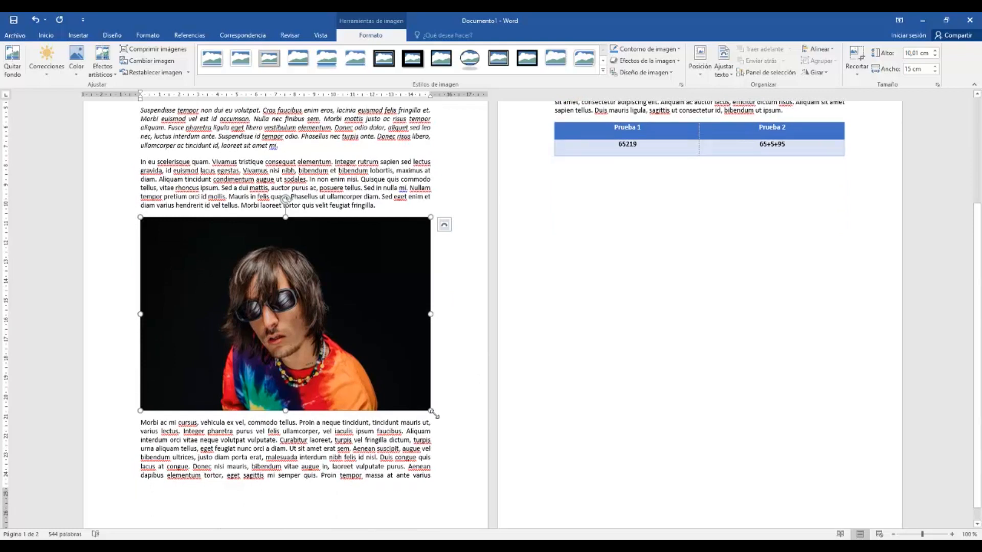
pyautogui.moveTo(435, 414); pyautogui.dragTo(431, 413)
pyautogui.moveTo(433, 412); pyautogui.dragTo(314, 322)
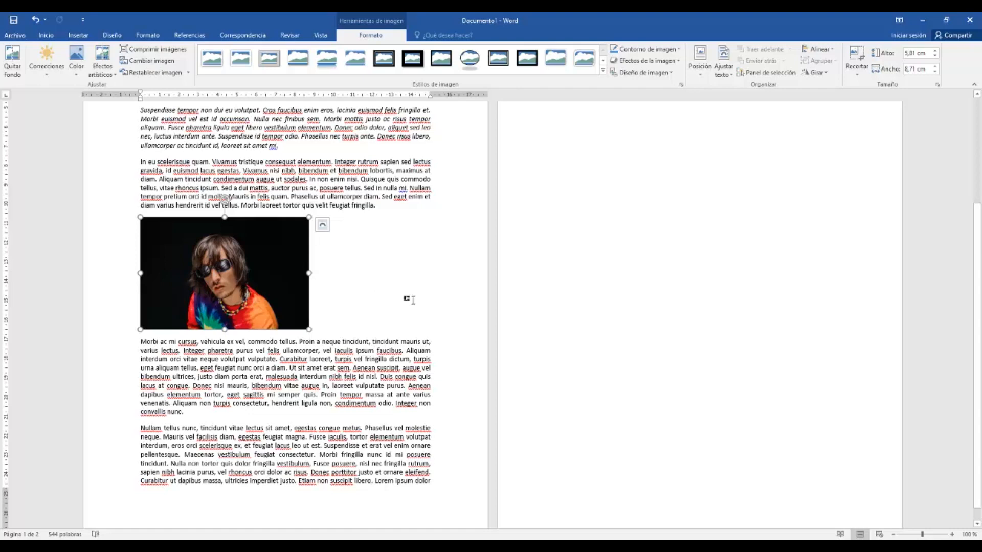
# Apply tight text wrapping to the photo and remove the empty line above the "Morbi ac mi cursus" paragraph beside it
pyautogui.click(322, 225)
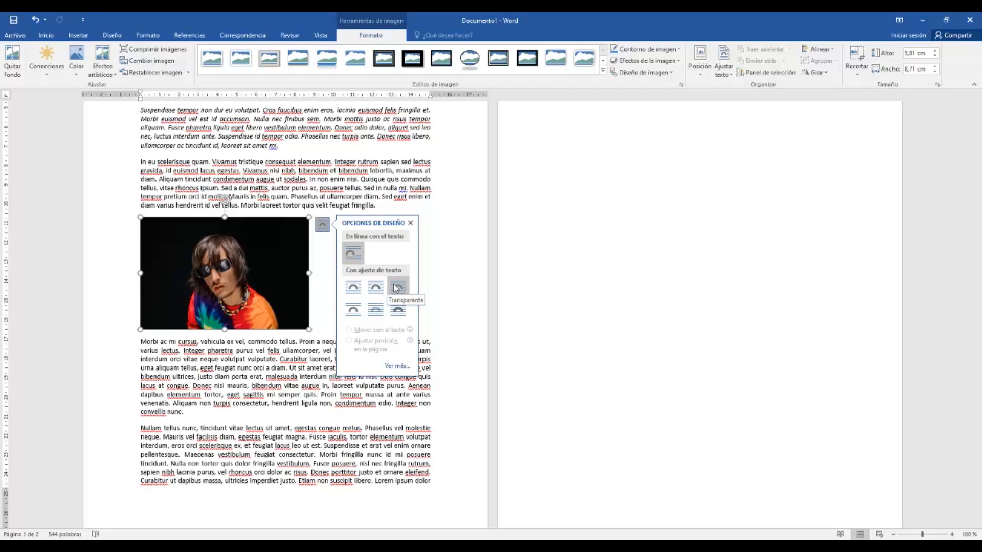
pyautogui.click(377, 290)
pyautogui.click(380, 227)
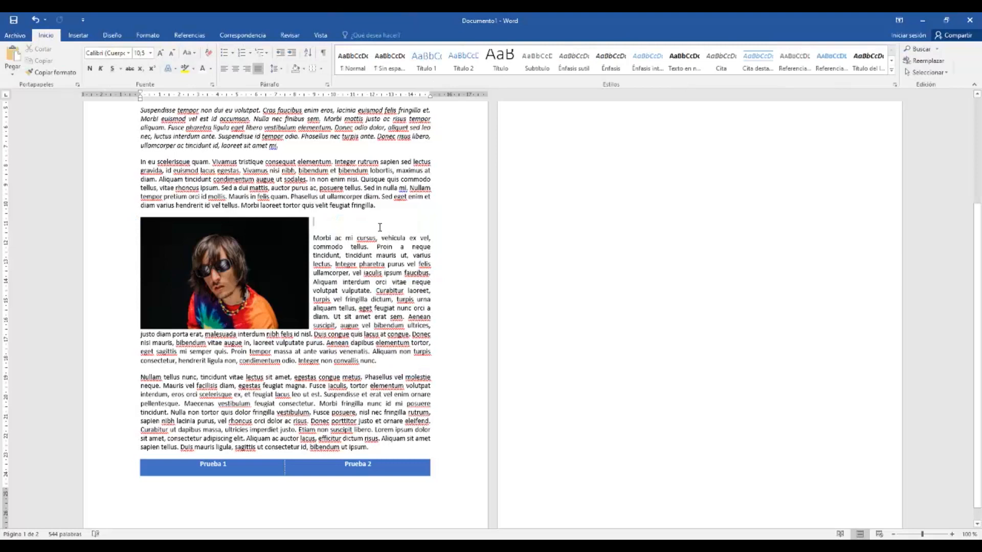
pyautogui.press('Delete')
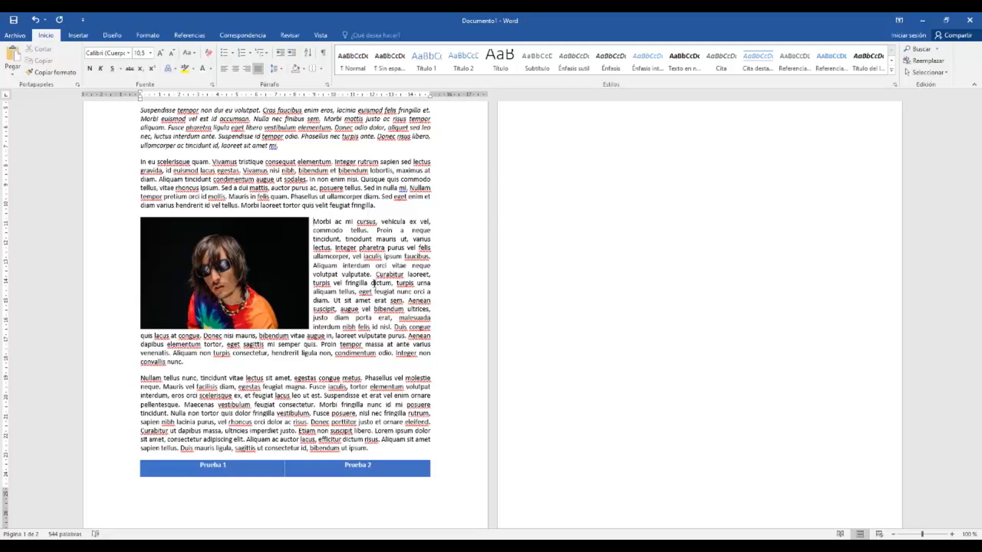
# Browse the built-in header and footer designs without inserting one
pyautogui.click(77, 36)
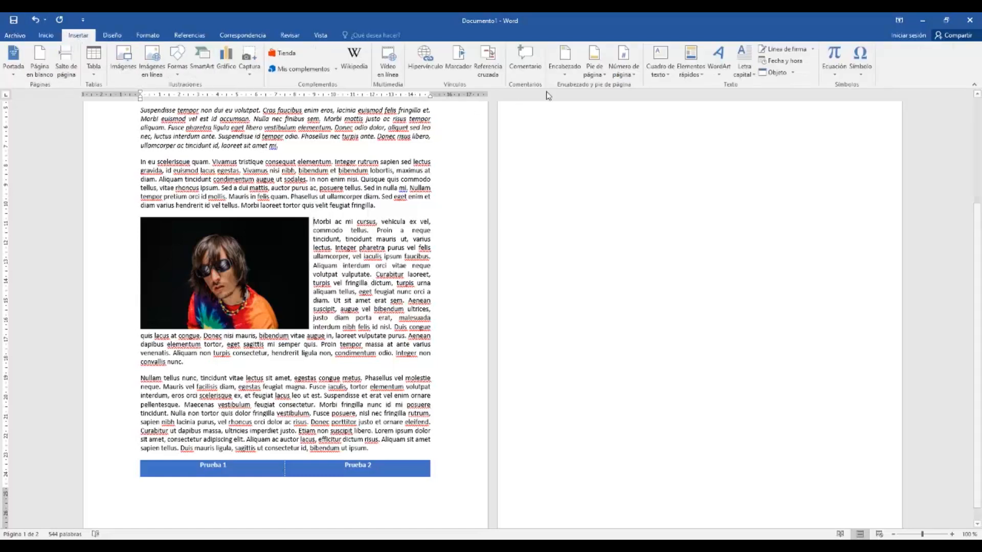
pyautogui.click(565, 58)
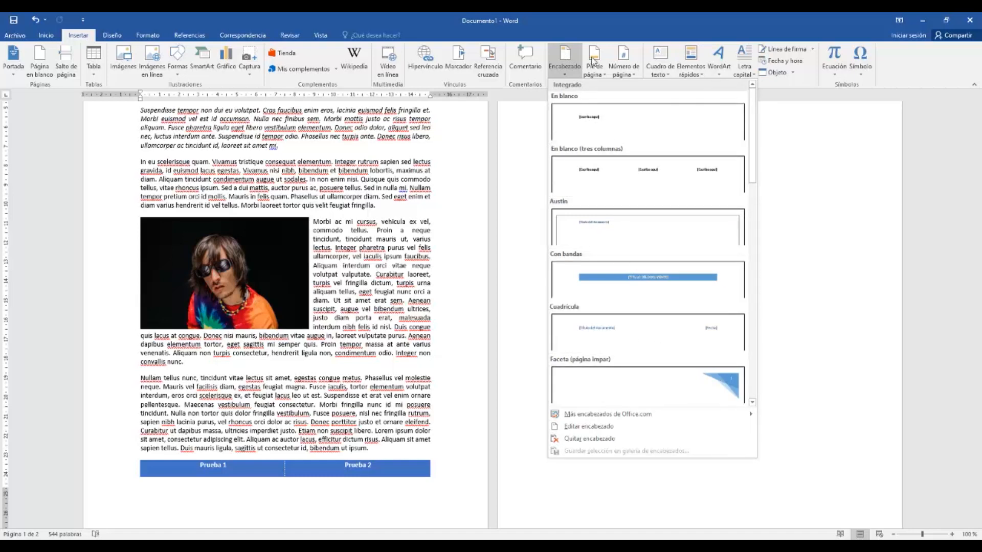
pyautogui.click(593, 60)
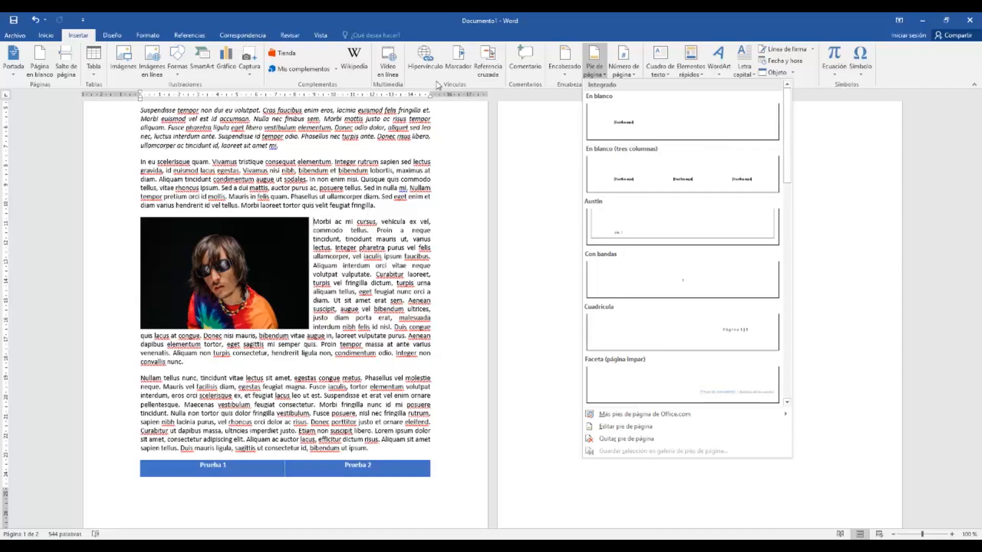
pyautogui.click(316, 225)
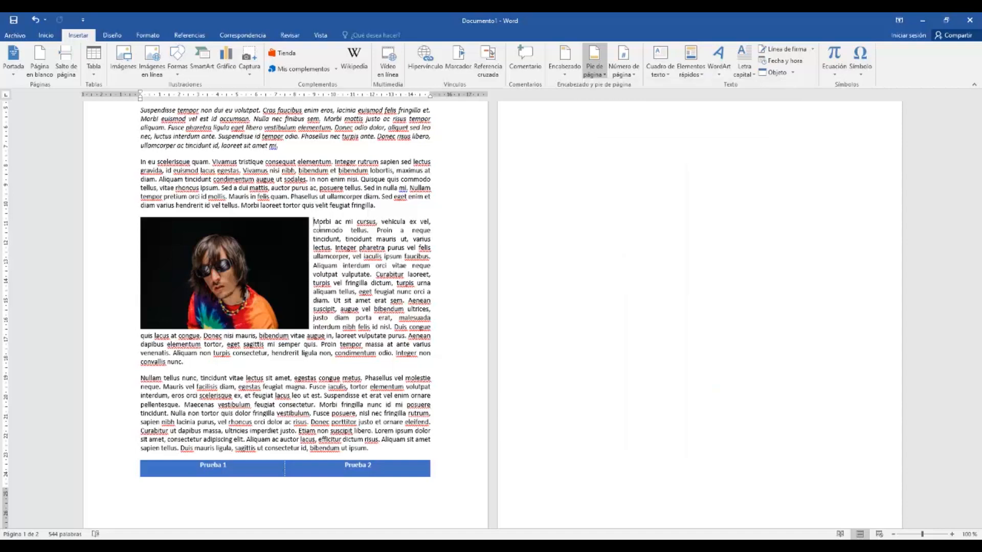
pyautogui.moveTo(313, 224); pyautogui.dragTo(371, 226)
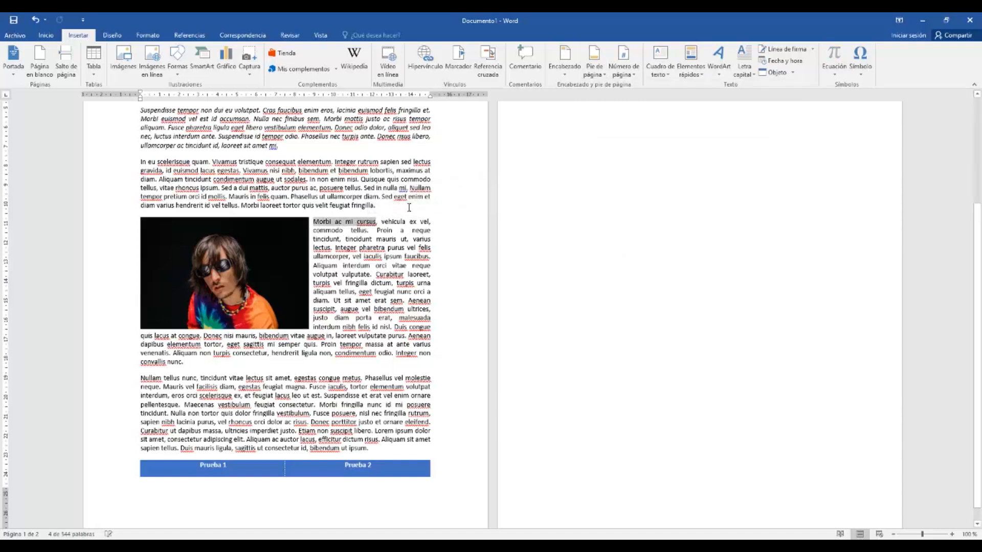
pyautogui.click(423, 63)
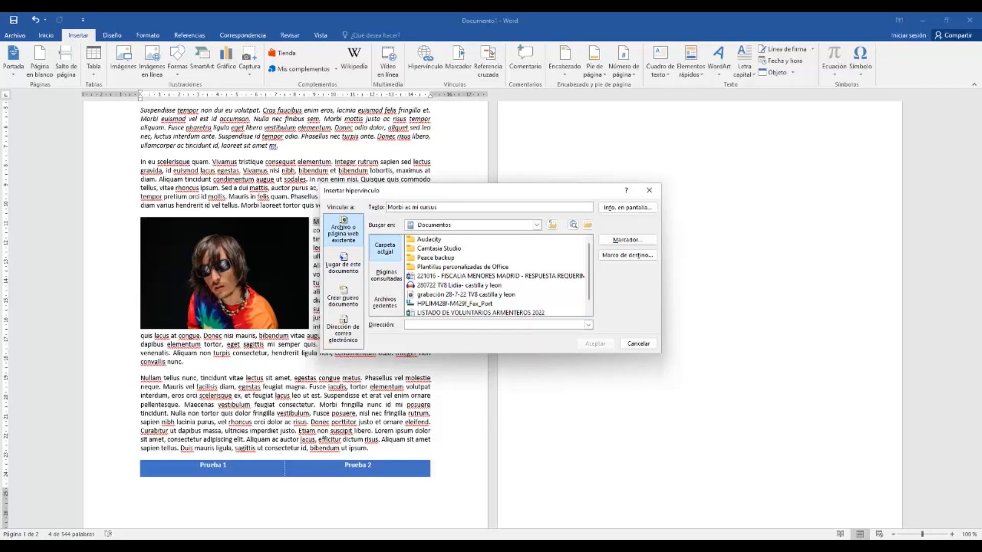
pyautogui.write('https')
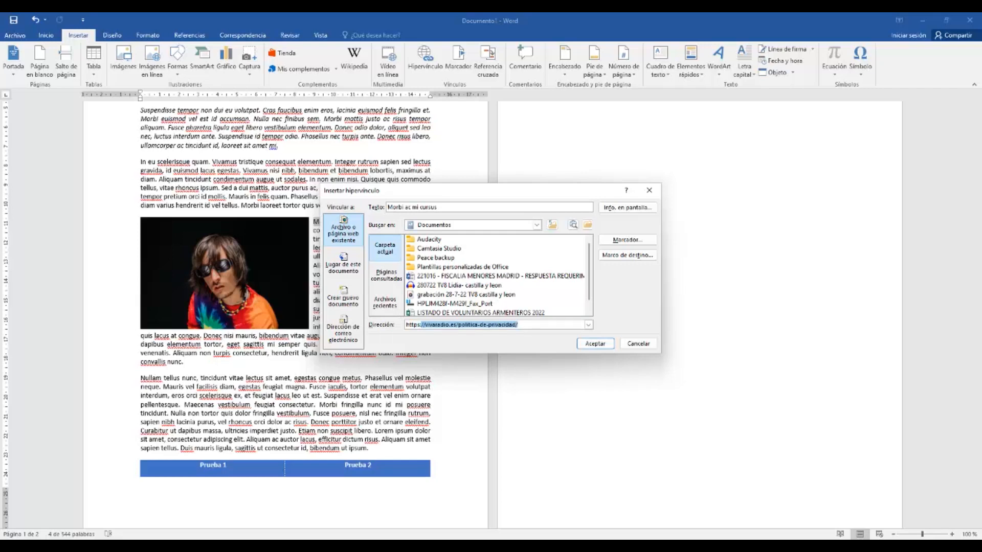
pyautogui.write('://q')
pyautogui.write('oogle.es')
pyautogui.click(589, 345)
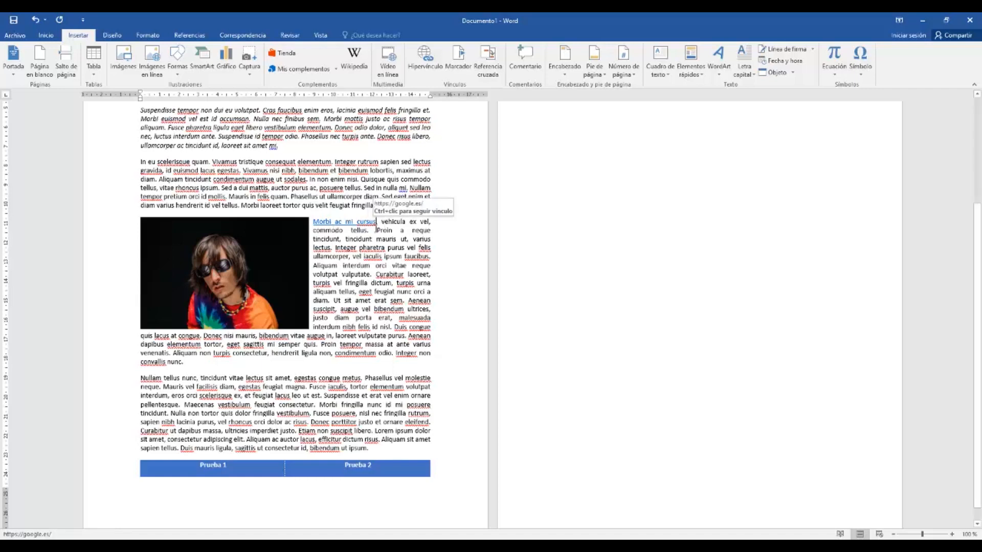
# Look at the e-mail address link options for the words "vehicula ex vel" and close them without adding a link
pyautogui.moveTo(381, 221); pyautogui.dragTo(429, 226)
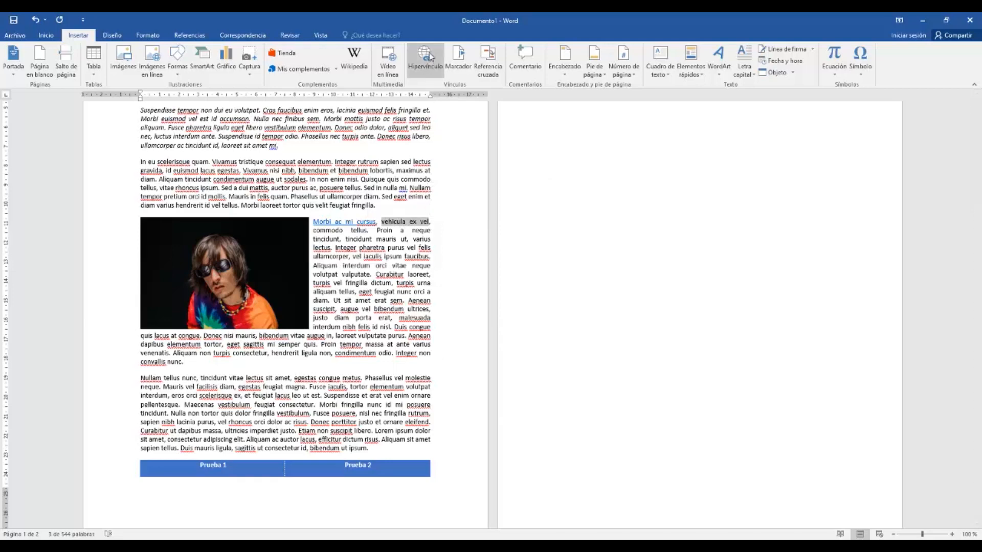
pyautogui.click(422, 65)
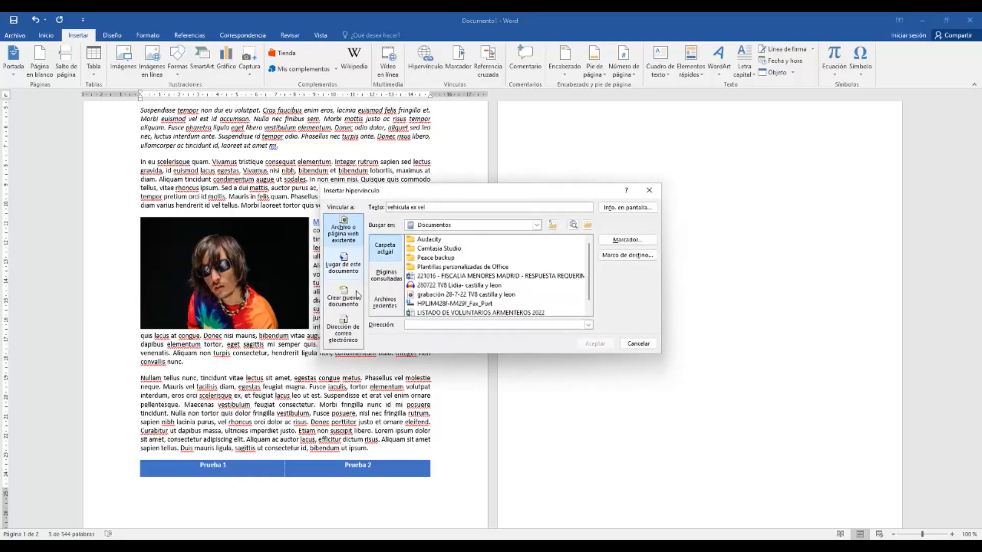
pyautogui.click(339, 332)
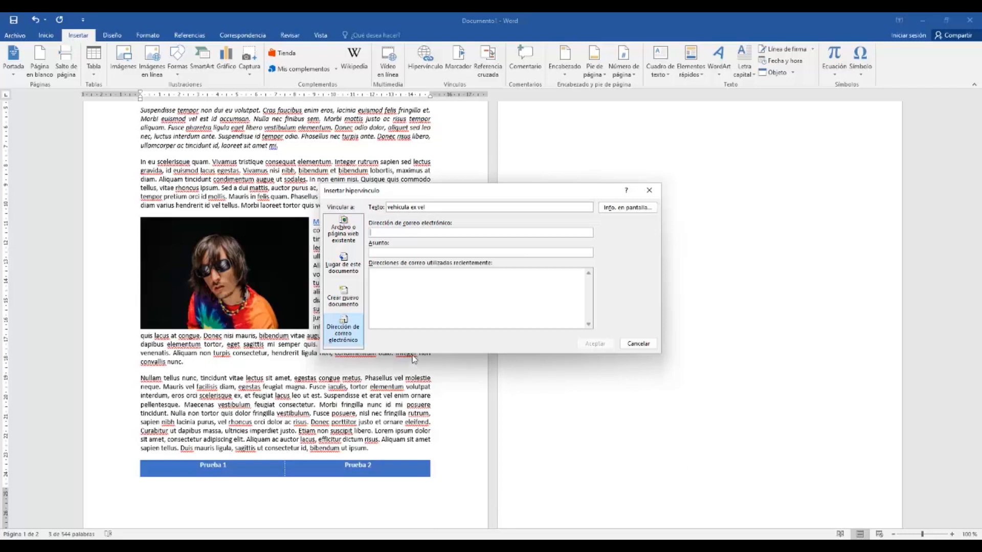
pyautogui.click(655, 192)
pyautogui.scroll(2, 372, 204)
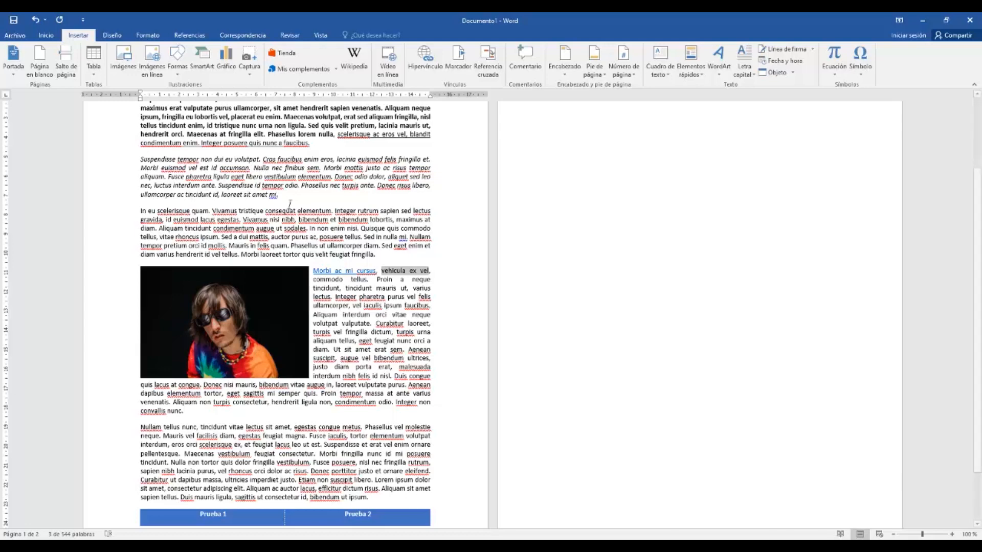
# Write the trial line "Casas verdes son asi" below the table on the second page and delete it
pyautogui.doubleClick(543, 202)
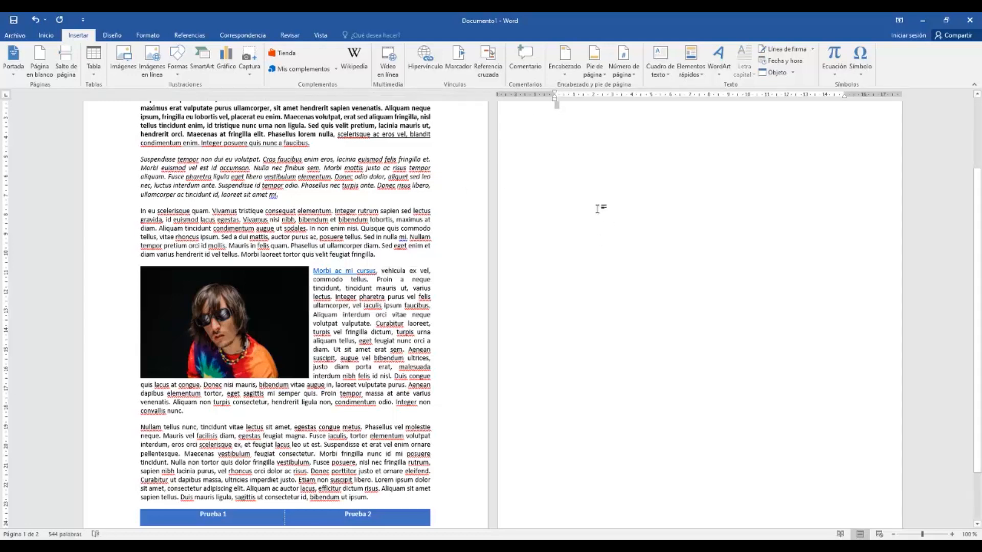
pyautogui.scroll(3, 588, 205)
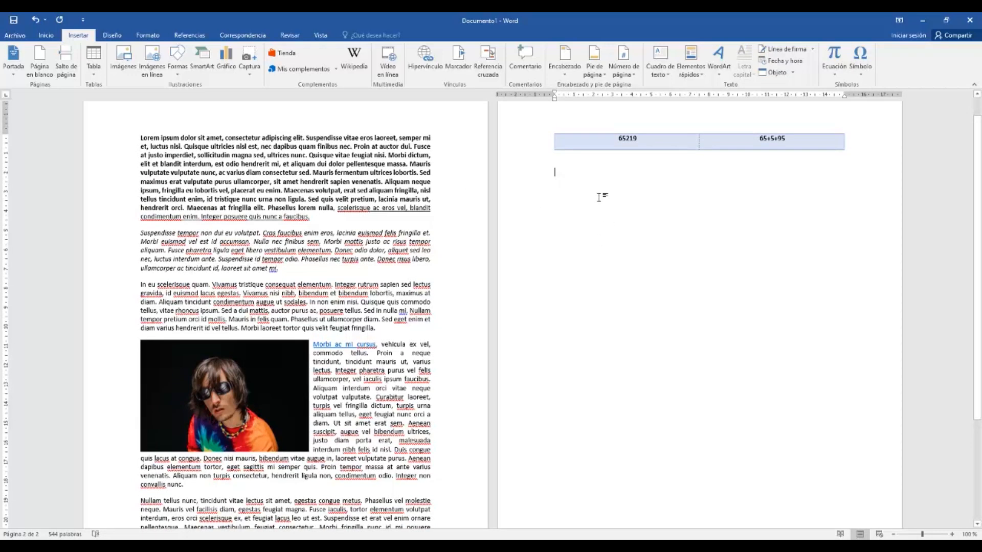
pyautogui.write('Casas ')
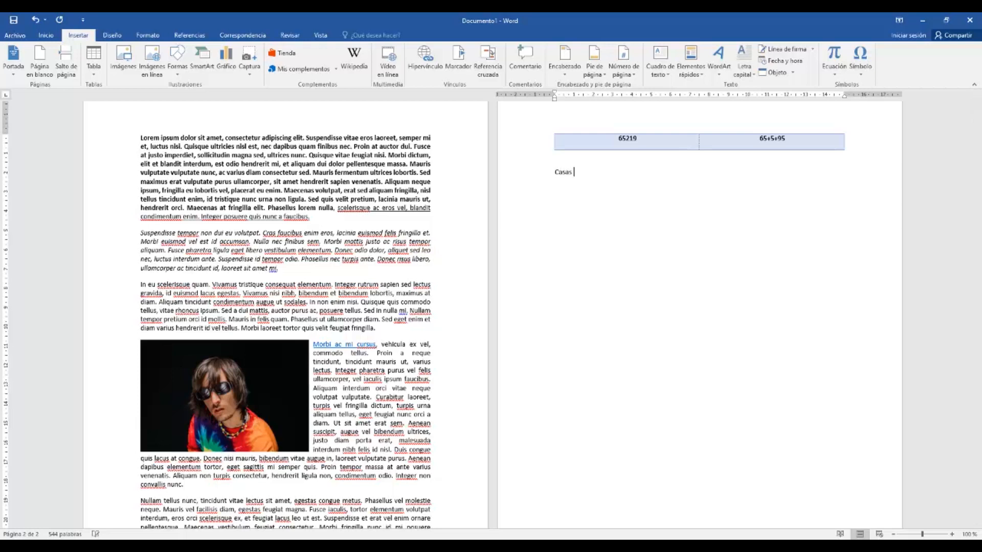
pyautogui.write('verde son así')
pyautogui.press('Return')
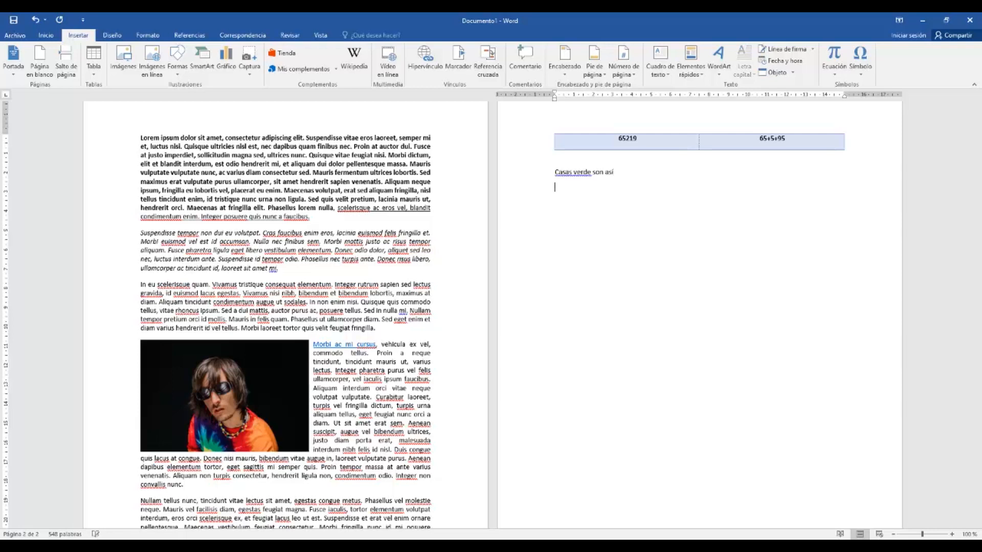
pyautogui.click(593, 174)
pyautogui.write('s')
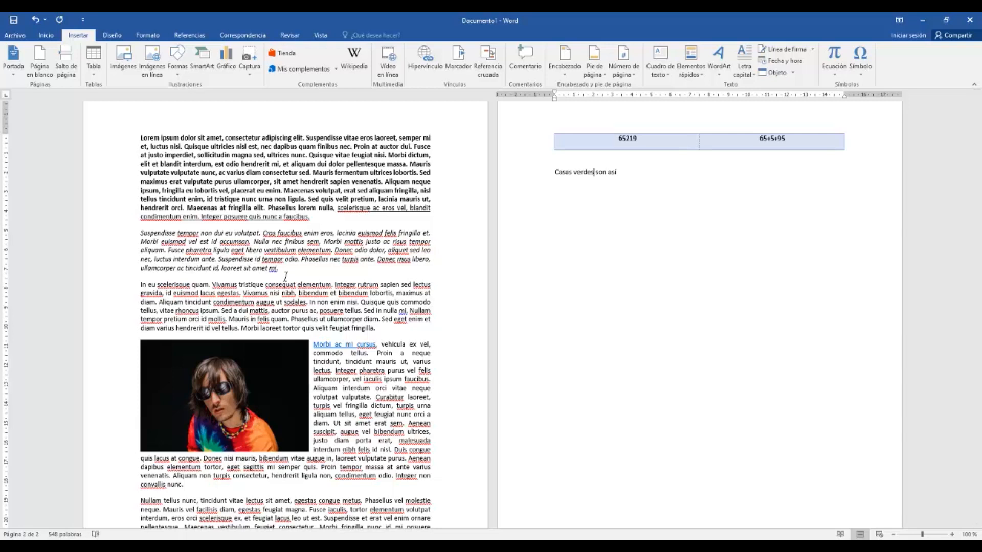
pyautogui.moveTo(629, 178); pyautogui.dragTo(537, 169)
pyautogui.press('BackSpace')
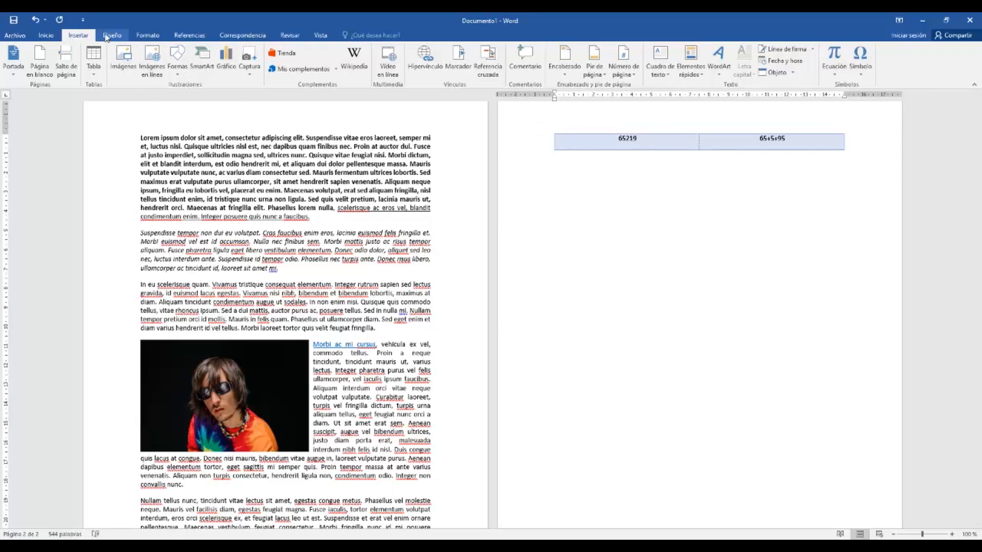
# Try a few built-in style sets on the document and apply the Sombreado set
pyautogui.click(110, 35)
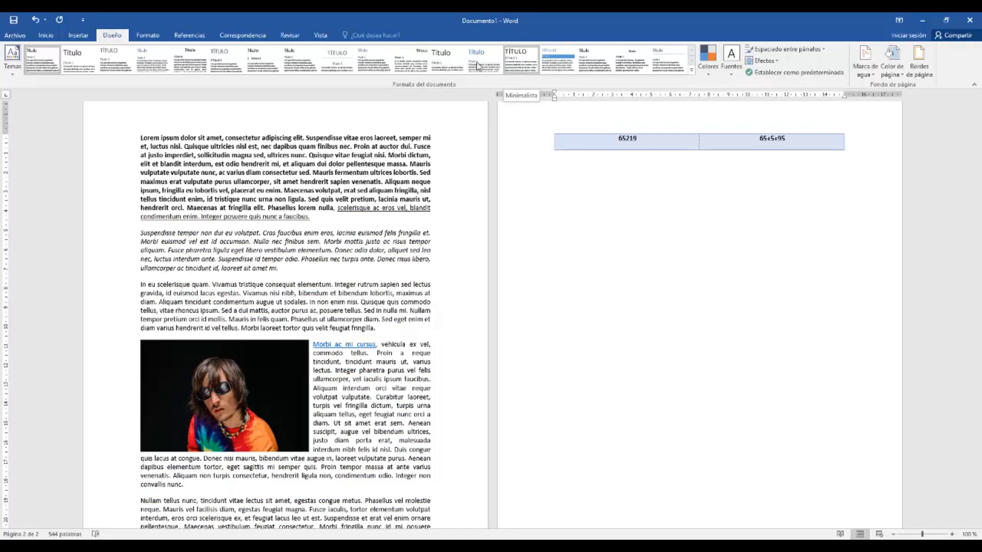
pyautogui.click(415, 68)
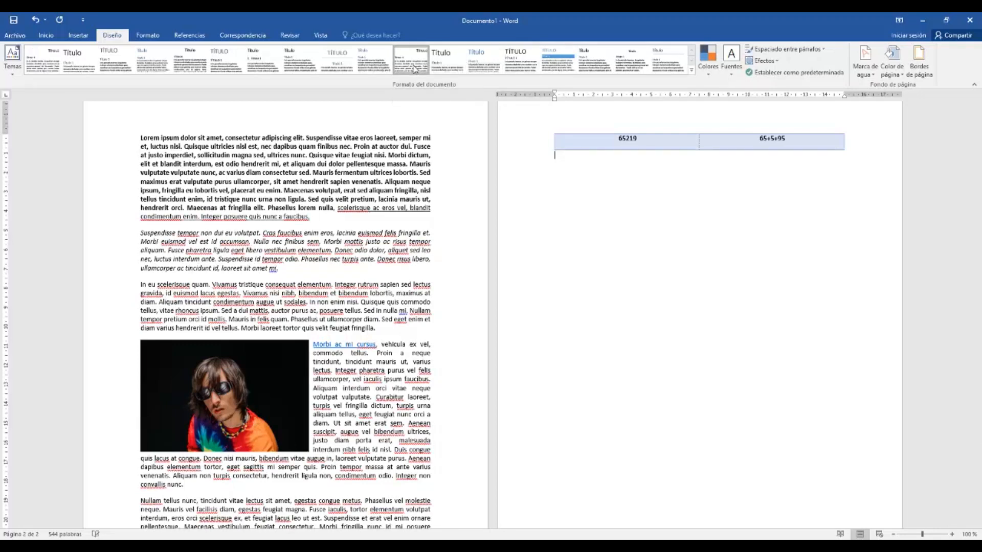
pyautogui.moveTo(141, 138); pyautogui.dragTo(420, 330)
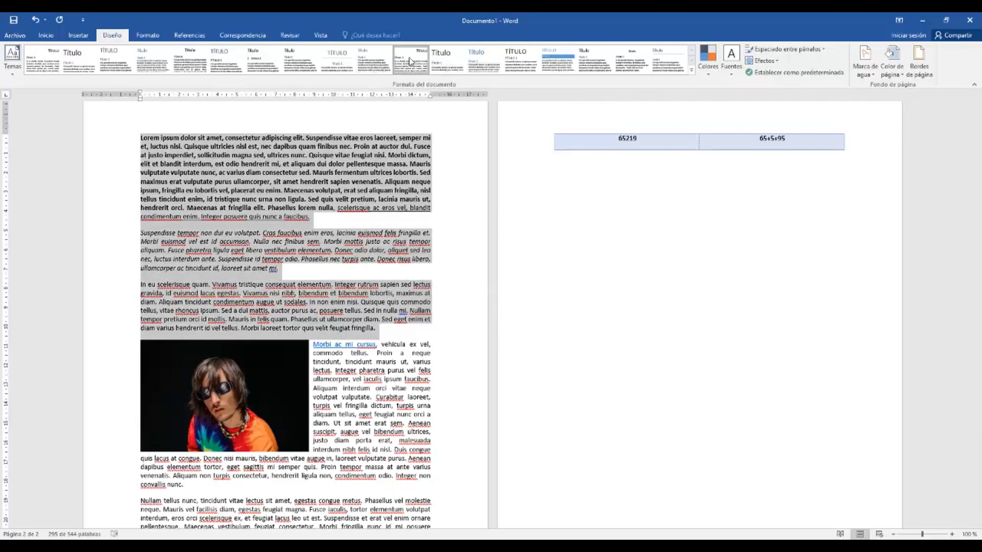
pyautogui.click(437, 192)
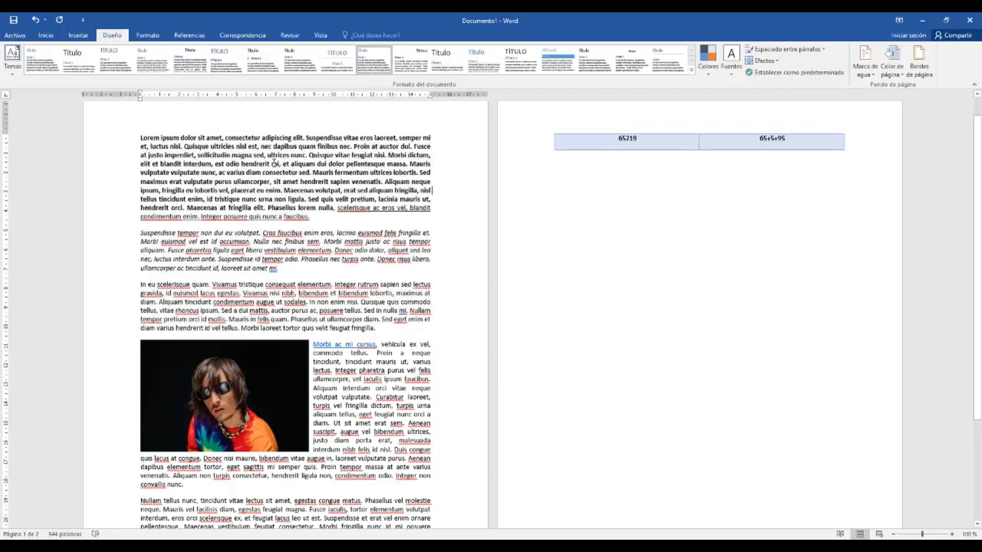
pyautogui.scroll(-2, 274, 162)
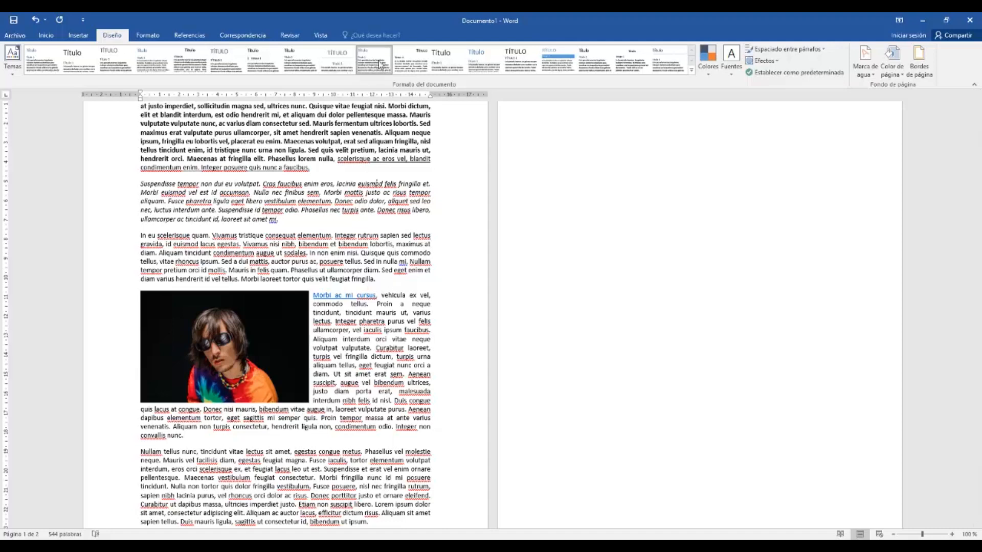
pyautogui.click(561, 69)
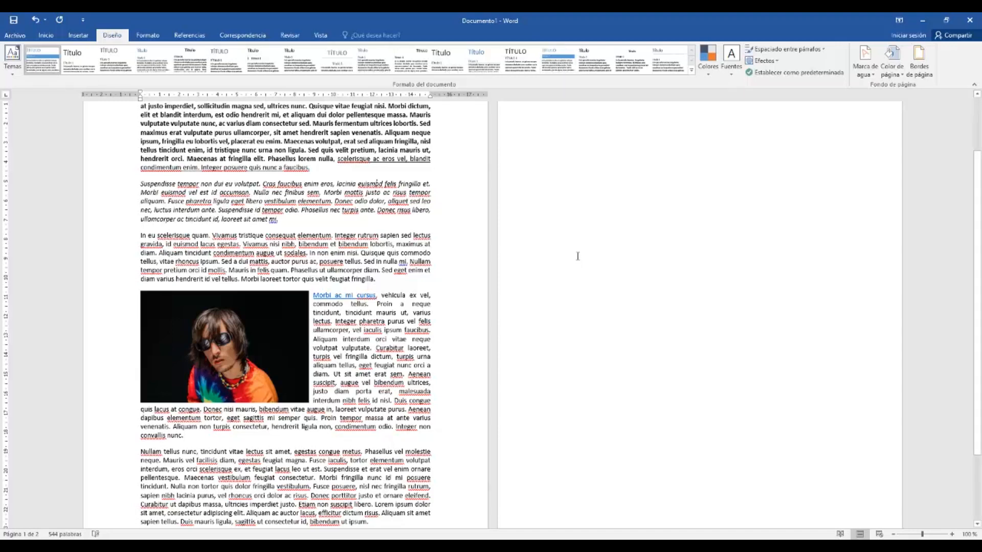
# Add a numbered item "1. Introducción" below the table, with the filler line "dsdfjsoidjfoijsdofijsoi" under it
pyautogui.scroll(3, 617, 146)
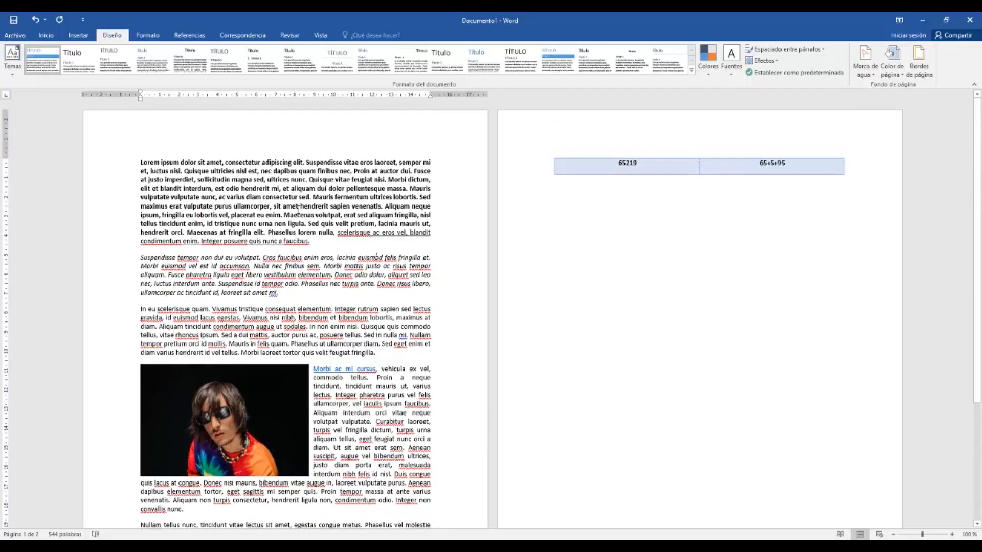
pyautogui.click(578, 210)
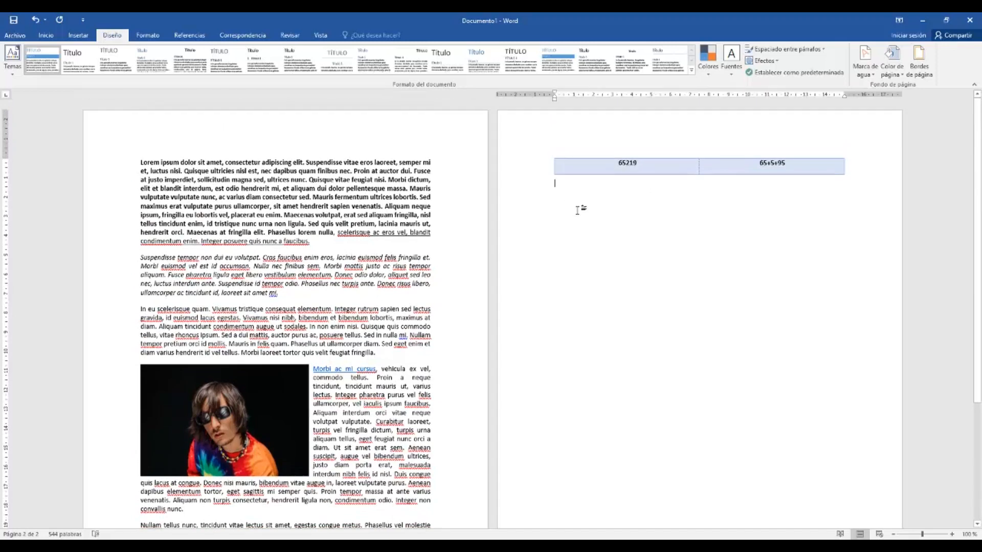
pyautogui.write('2.)')
pyautogui.write('Introduc')
pyautogui.write('ción')
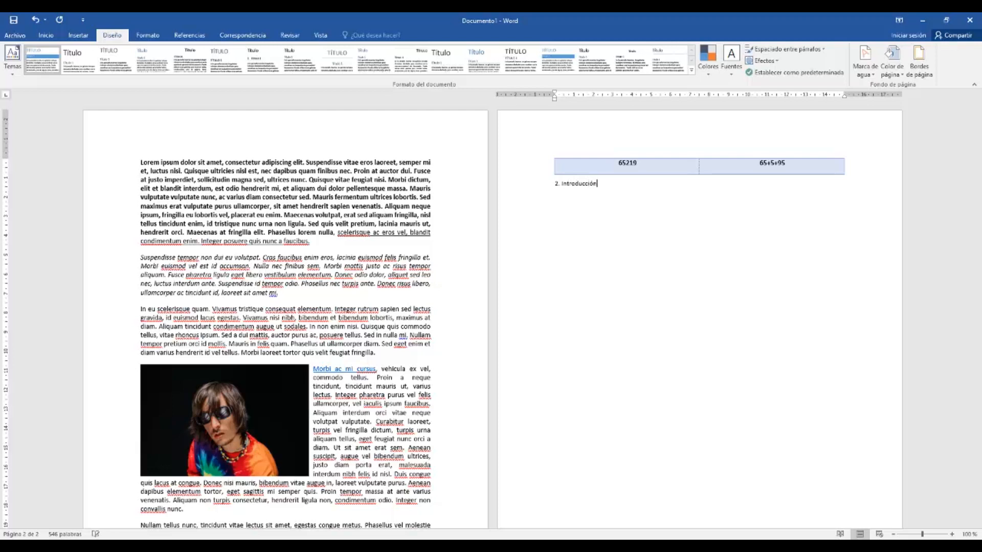
pyautogui.press('Return')
pyautogui.hotkey('shift', 'Home')
pyautogui.write('1.')
pyautogui.press('Return')
pyautogui.write('dsdfjsoidjfoijsdofijsoi')
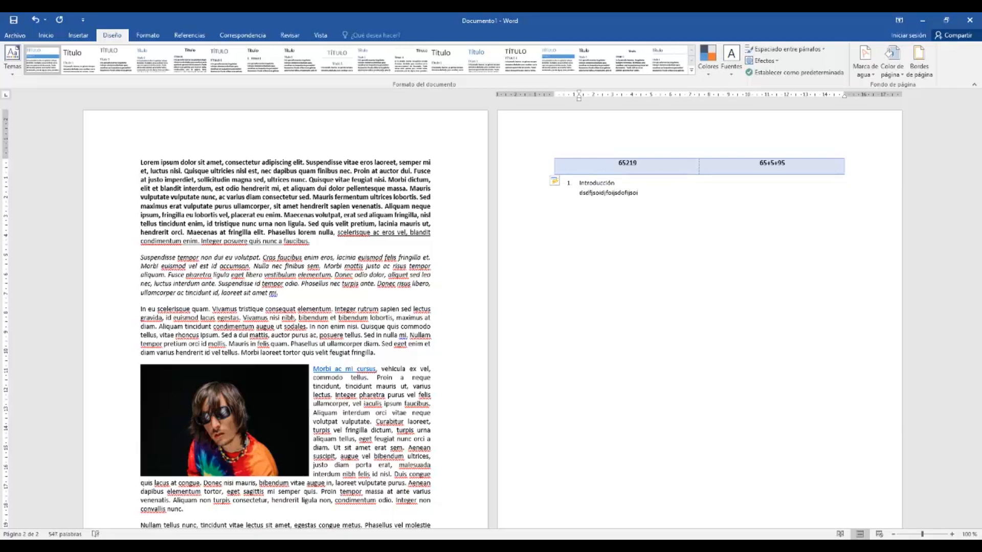
# Paste the copied Lorem ipsum paragraphs below the filler line on the second page
pyautogui.press('Return')
pyautogui.hotkey('ctrl', 'v')
pyautogui.scroll(3, 581, 209)
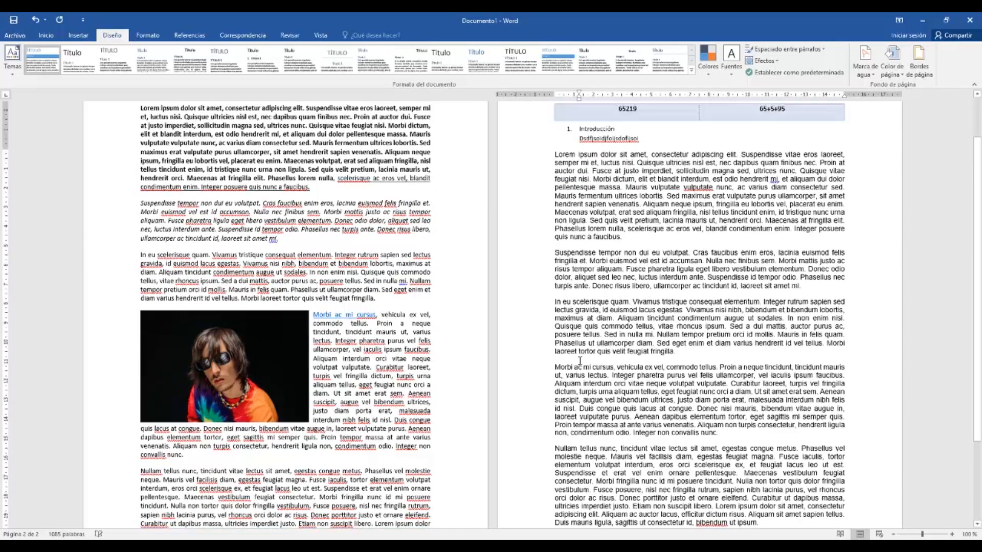
# Select the "Introducción" item, try other document style sets and return to the Sombreado set
pyautogui.doubleClick(597, 184)
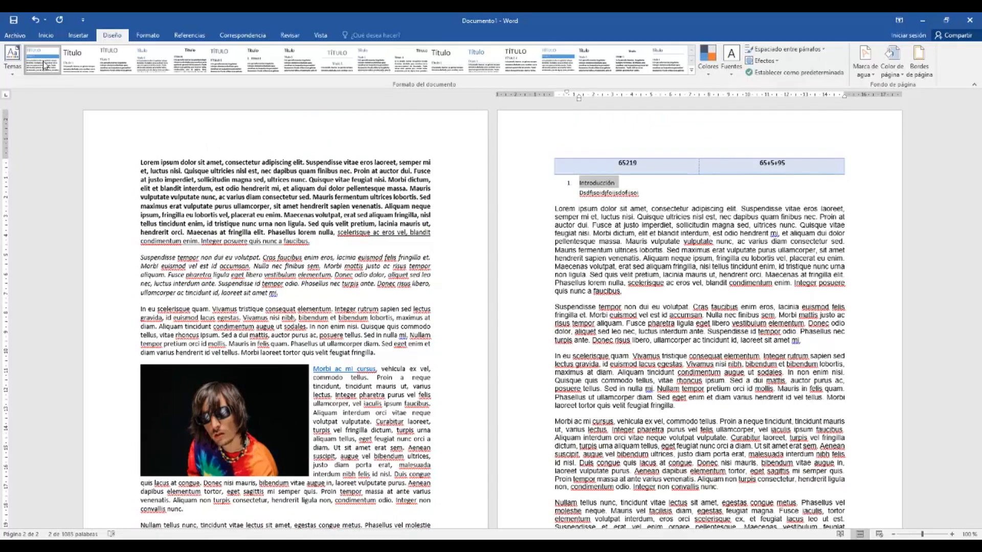
pyautogui.click(153, 60)
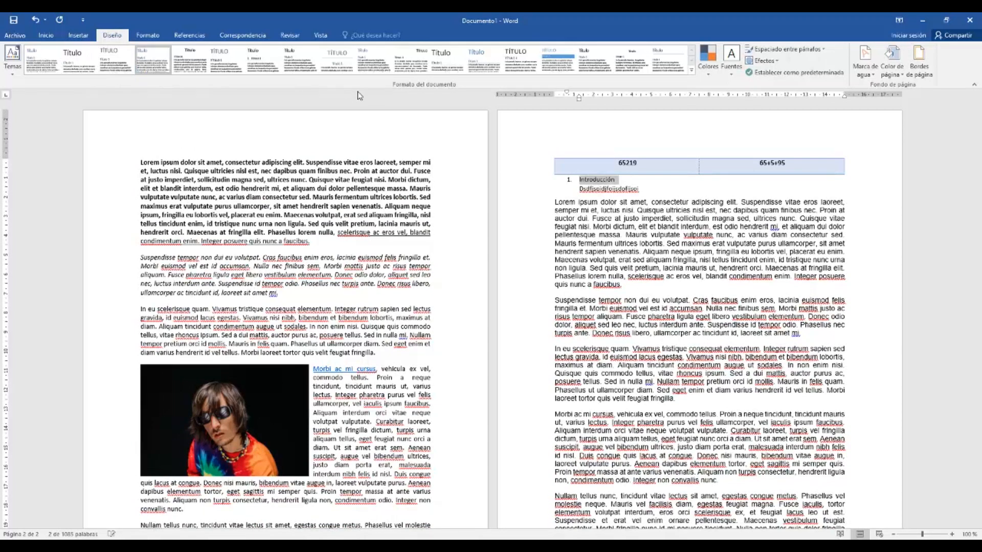
pyautogui.click(632, 59)
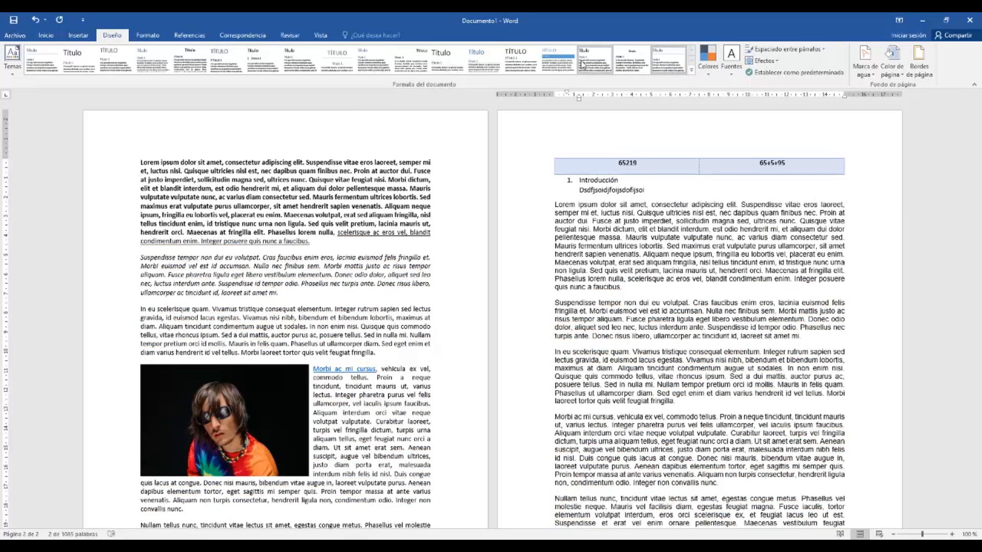
pyautogui.click(558, 59)
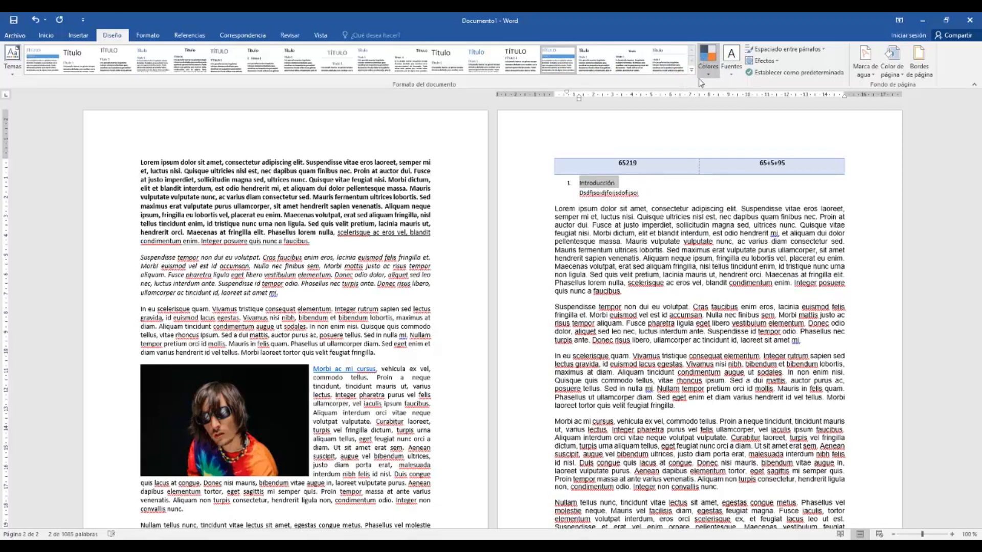
# Apply the Papel theme colours and the Franklin Gothic theme fonts to the document
pyautogui.click(710, 75)
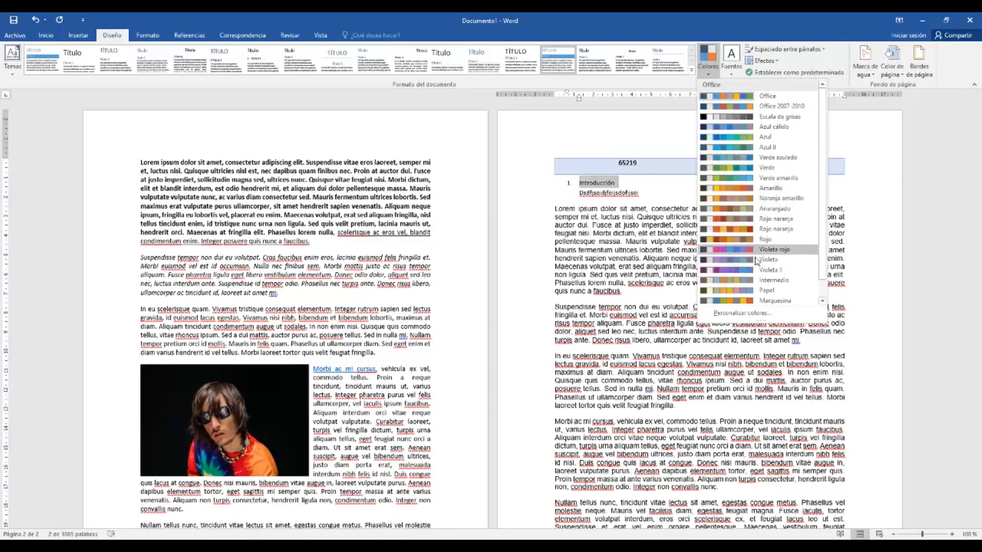
pyautogui.click(740, 294)
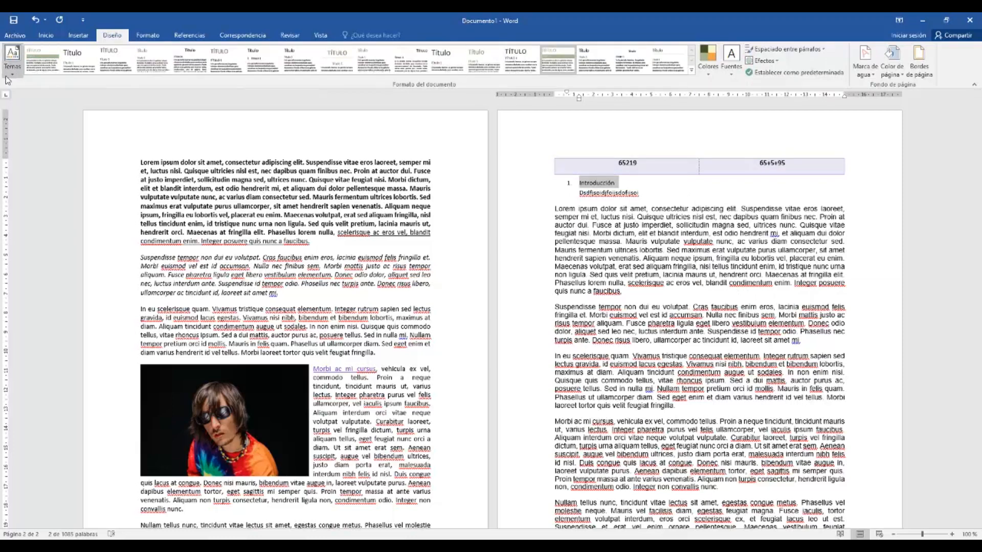
pyautogui.click(665, 266)
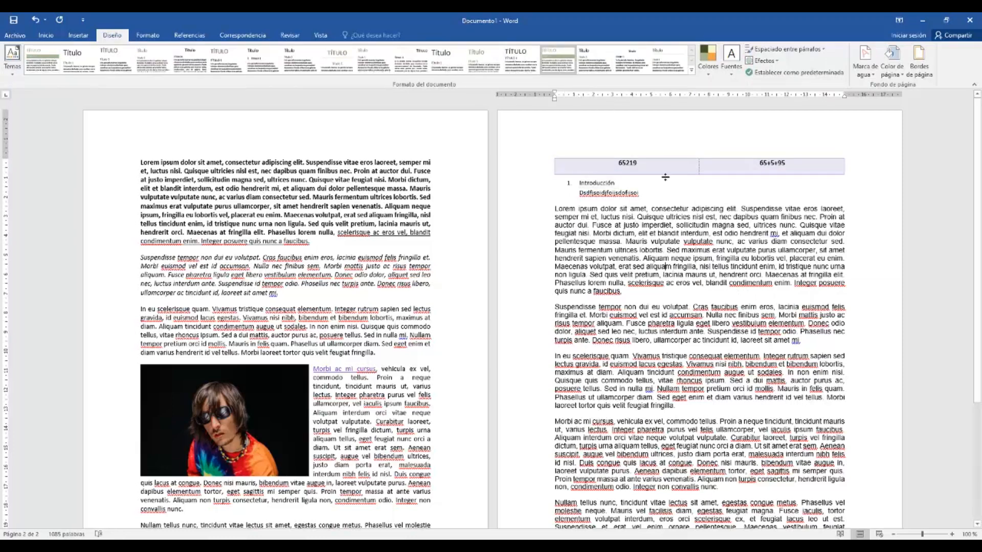
pyautogui.click(731, 57)
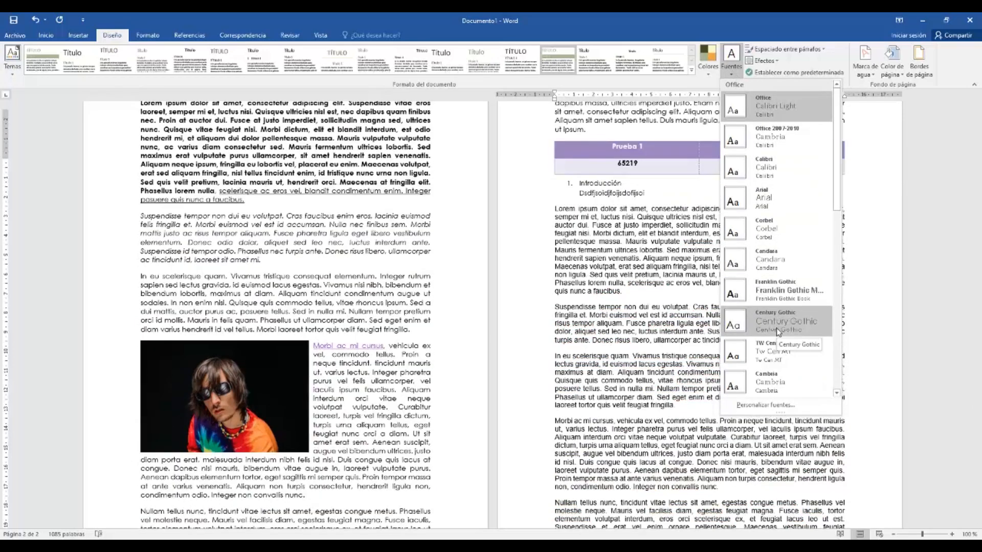
pyautogui.click(760, 300)
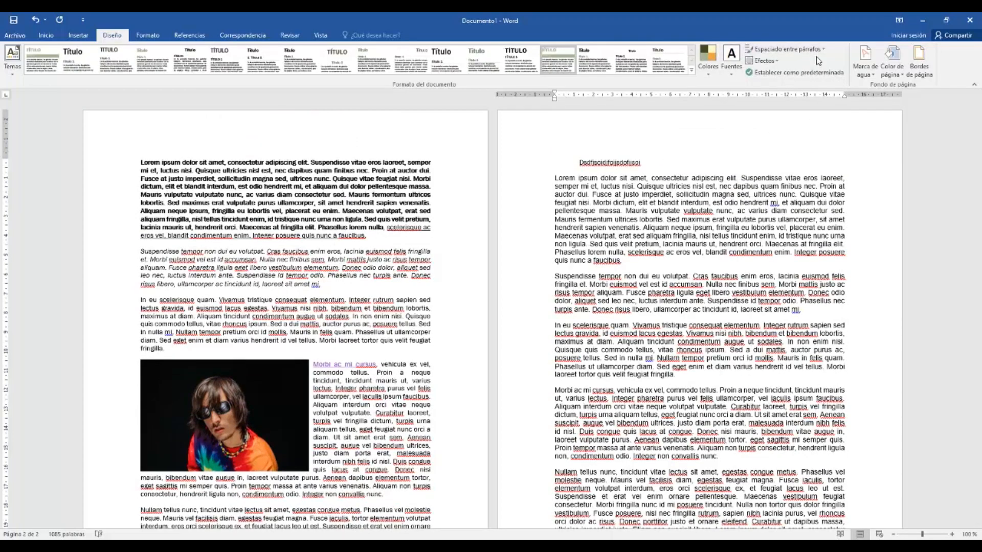
# Check the paragraph spacing options without changing them and add a 3D page border to the whole document
pyautogui.click(770, 49)
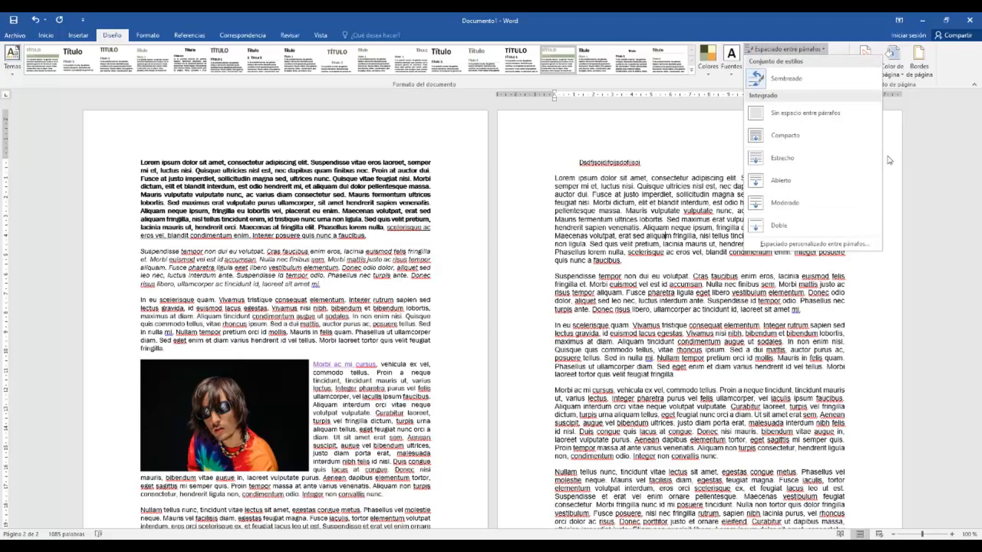
pyautogui.click(944, 170)
pyautogui.click(919, 59)
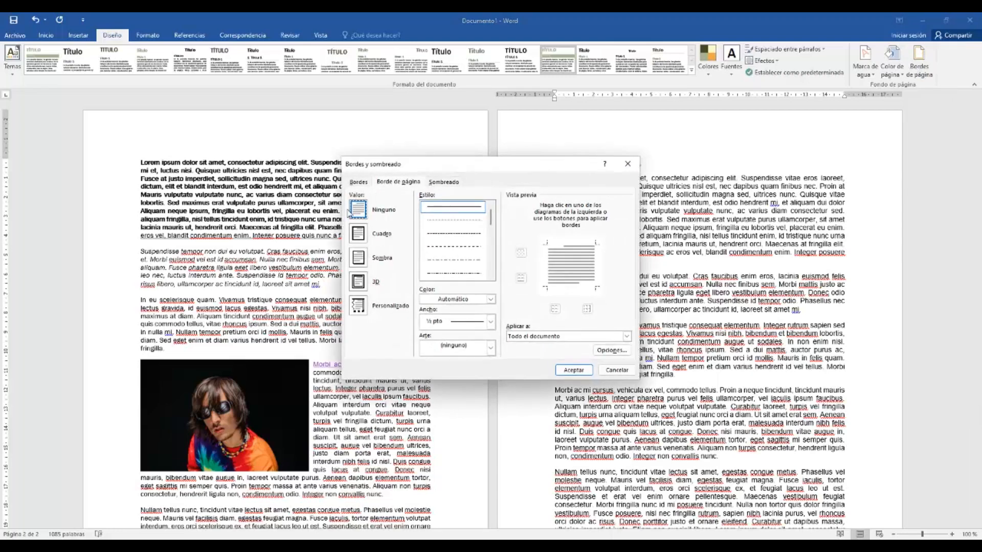
pyautogui.click(364, 281)
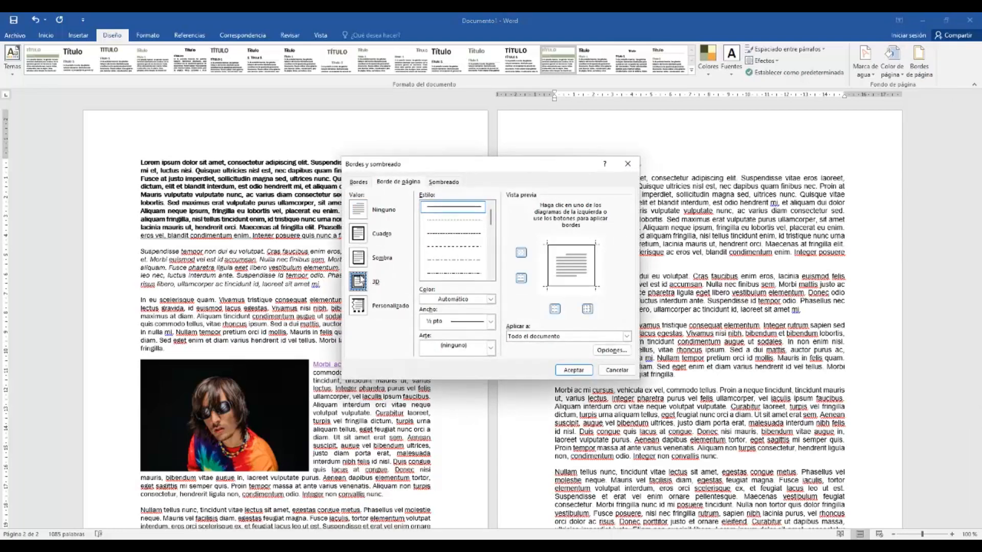
pyautogui.click(573, 369)
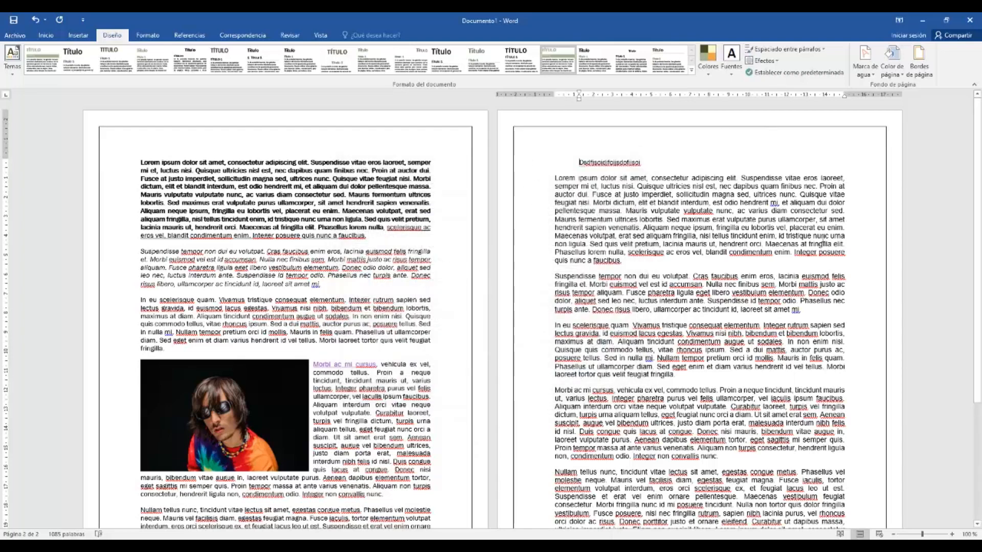
# Apply a light gold theme colour to the pages and change it to a pale yellow theme colour
pyautogui.click(952, 262)
pyautogui.doubleClick(609, 162)
pyautogui.click(589, 169)
pyautogui.click(892, 60)
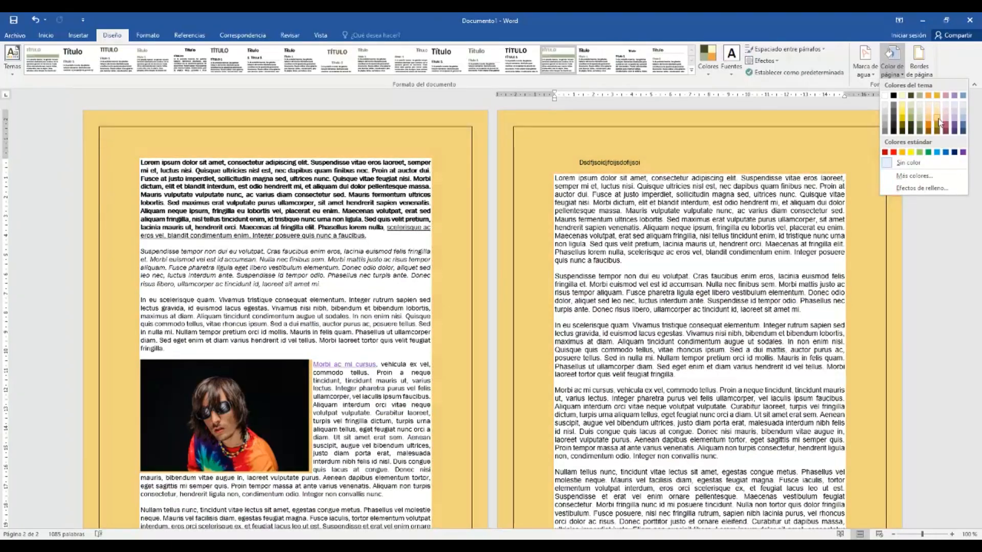
pyautogui.click(936, 112)
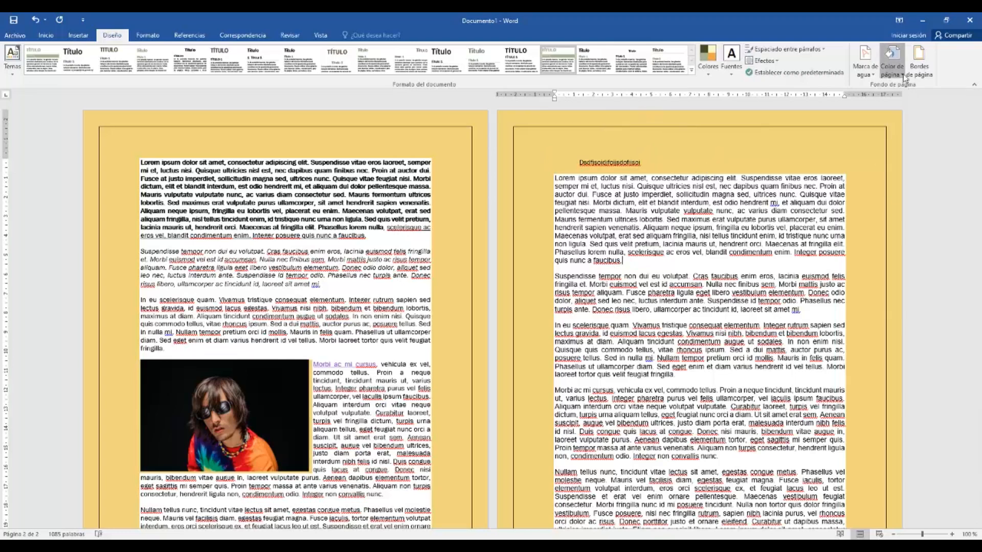
pyautogui.click(892, 57)
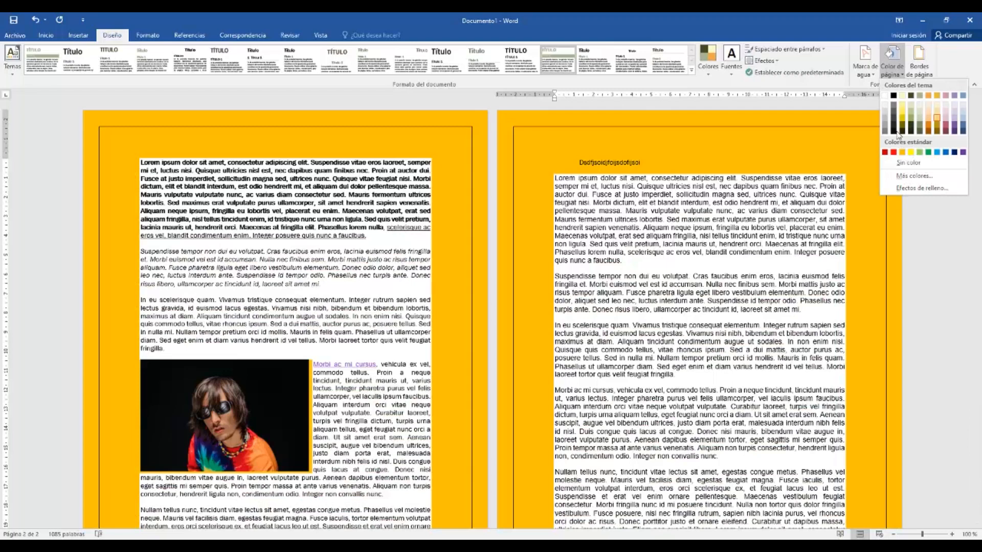
pyautogui.click(903, 106)
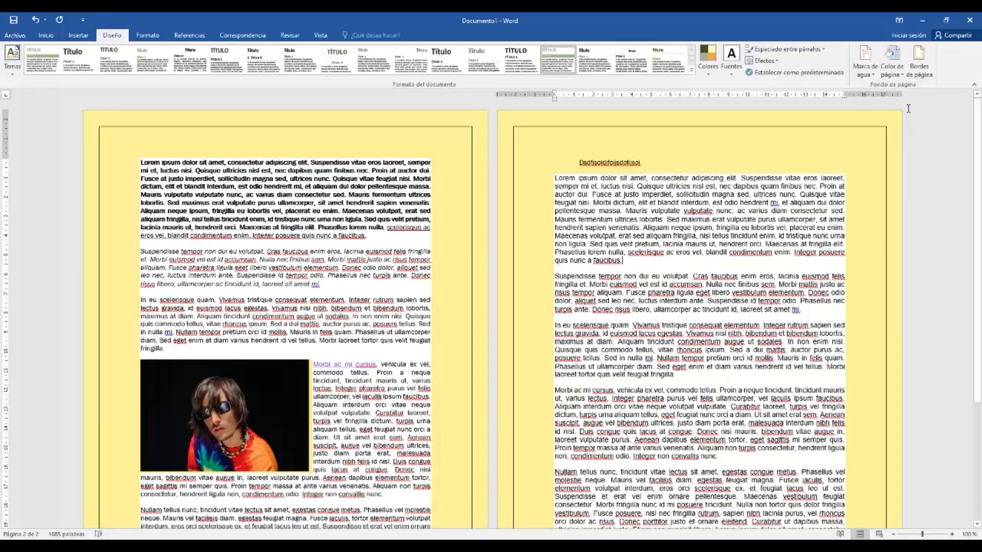
# Try to clear the white background behind the first Lorem ipsum paragraph on the second page by setting its highlight to Sin color
pyautogui.moveTo(624, 257); pyautogui.dragTo(555, 177)
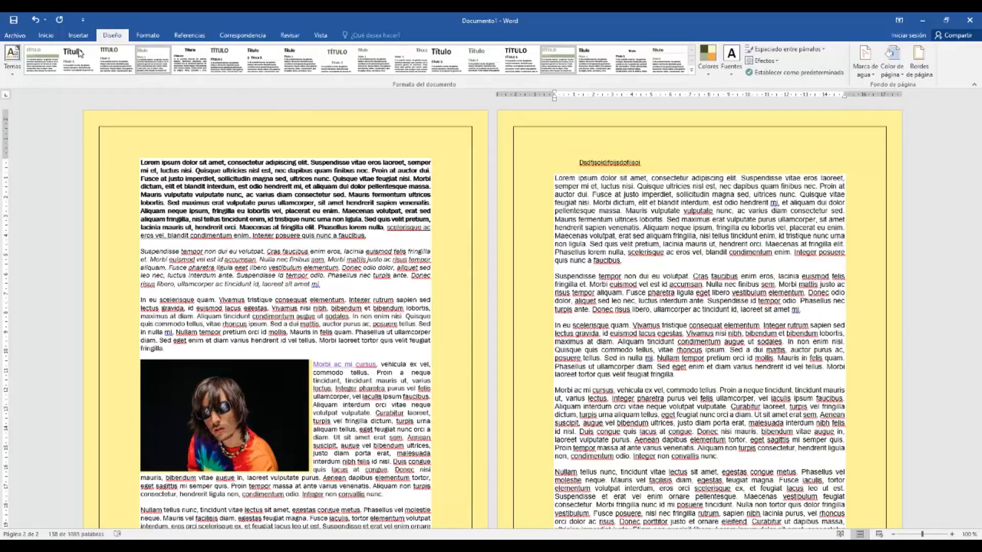
pyautogui.click(45, 36)
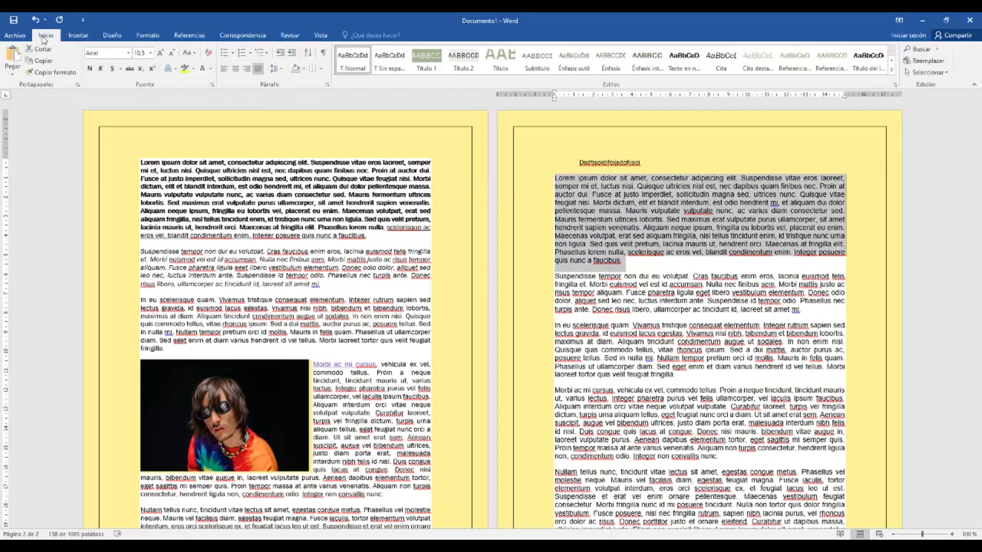
pyautogui.click(193, 69)
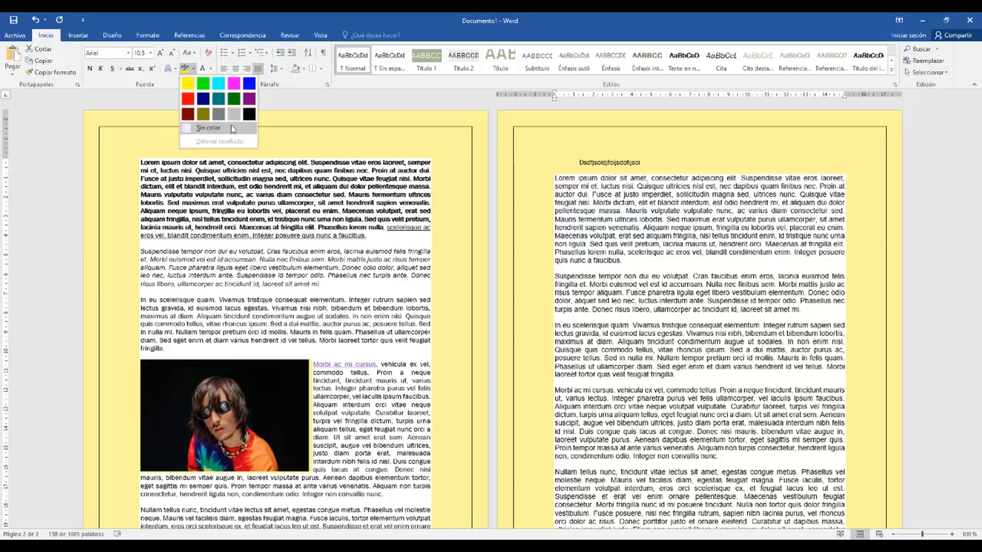
pyautogui.click(214, 132)
pyautogui.moveTo(626, 268); pyautogui.dragTo(579, 163)
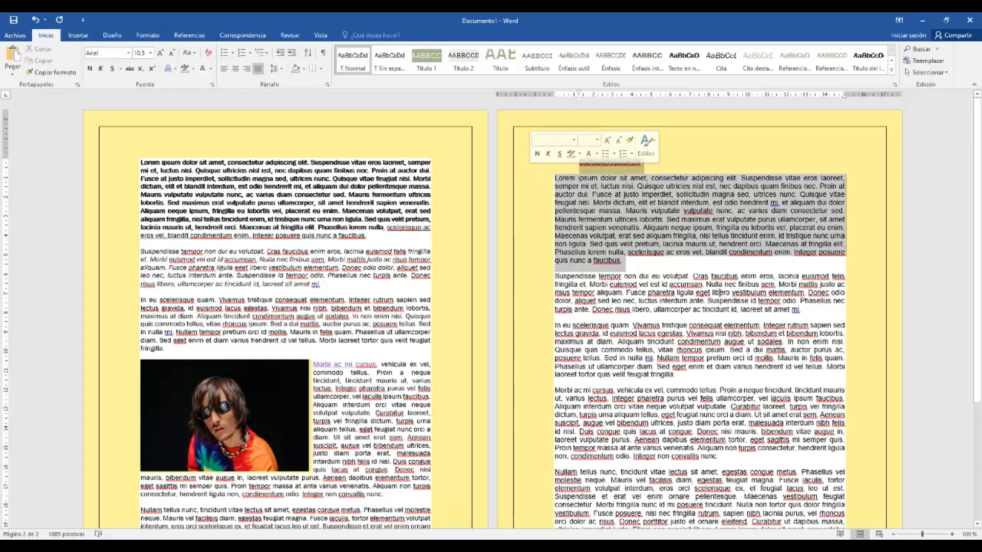
pyautogui.click(791, 263)
pyautogui.moveTo(834, 314); pyautogui.dragTo(521, 185)
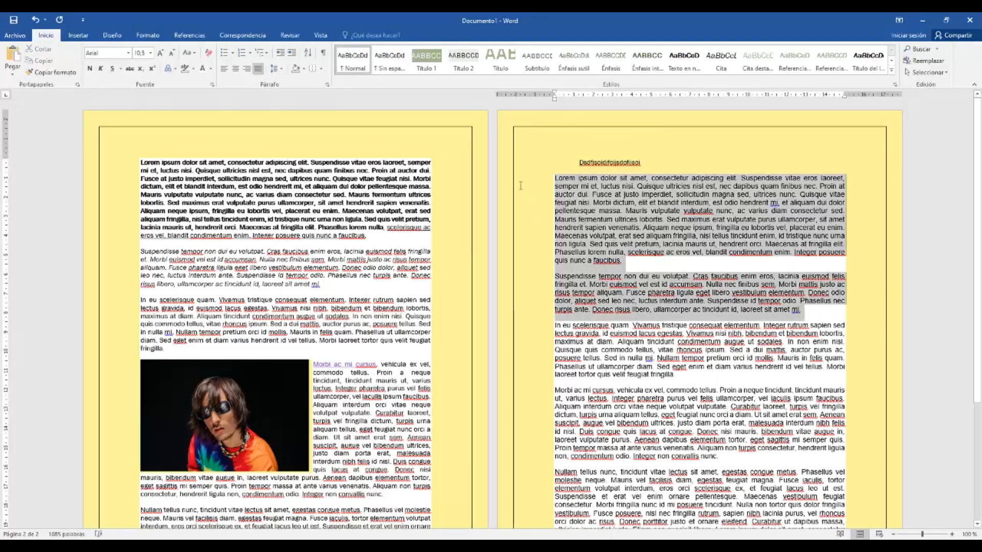
# Arrange the second and third paragraphs of the first page in three columns
pyautogui.click(156, 37)
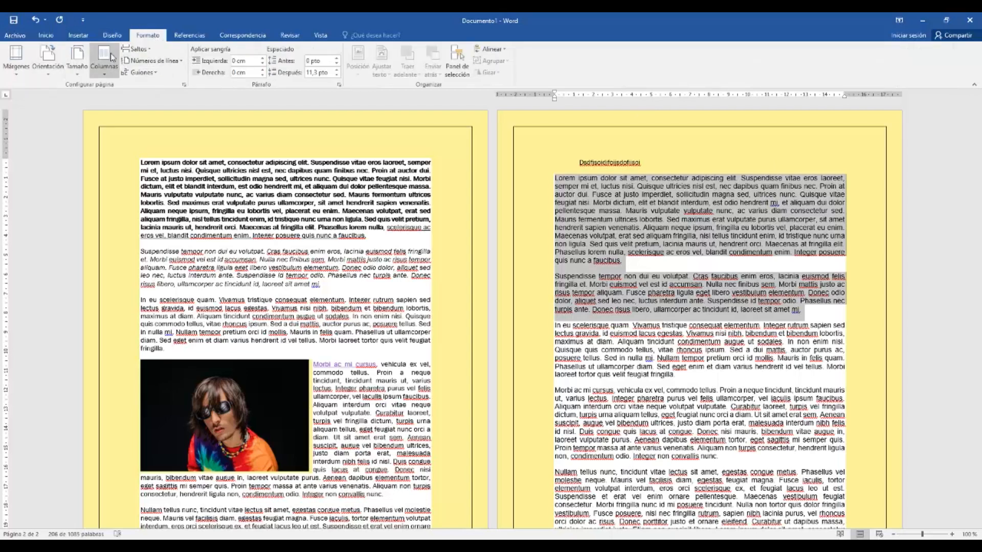
pyautogui.click(192, 346)
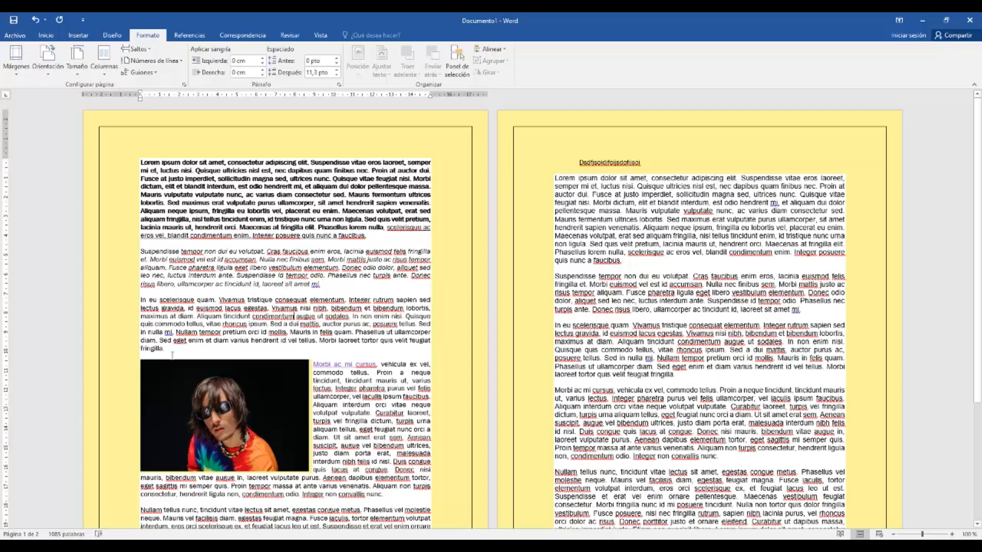
pyautogui.moveTo(175, 354); pyautogui.dragTo(136, 257)
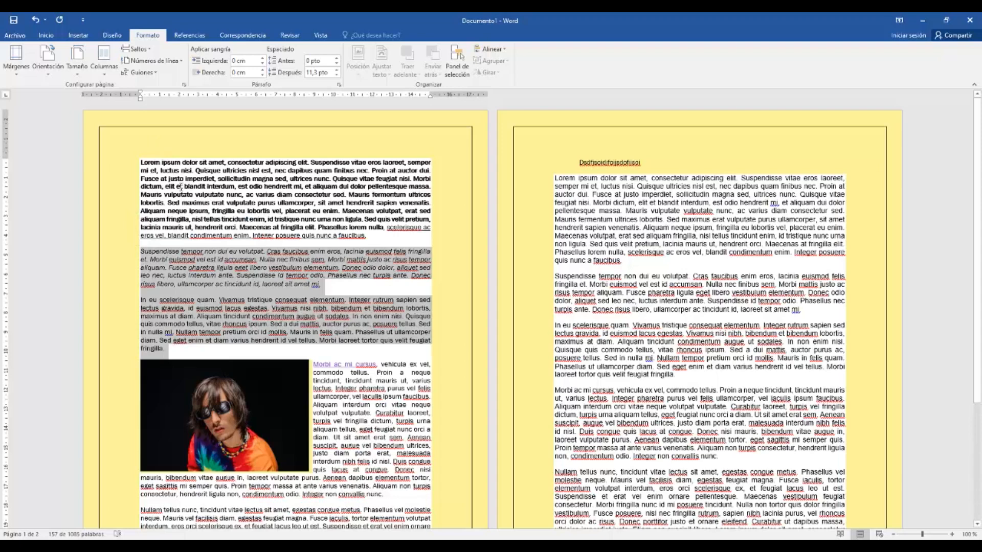
pyautogui.click(104, 72)
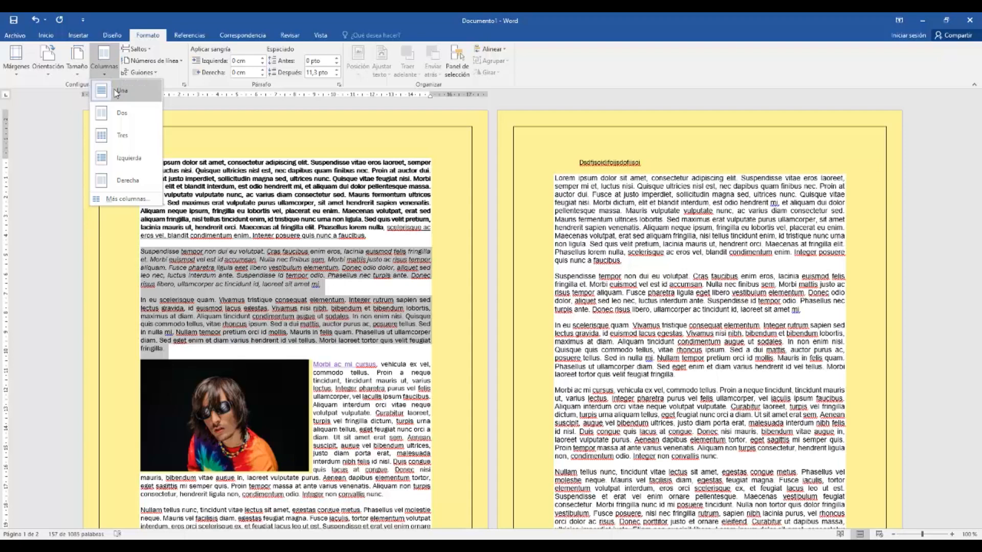
pyautogui.click(121, 134)
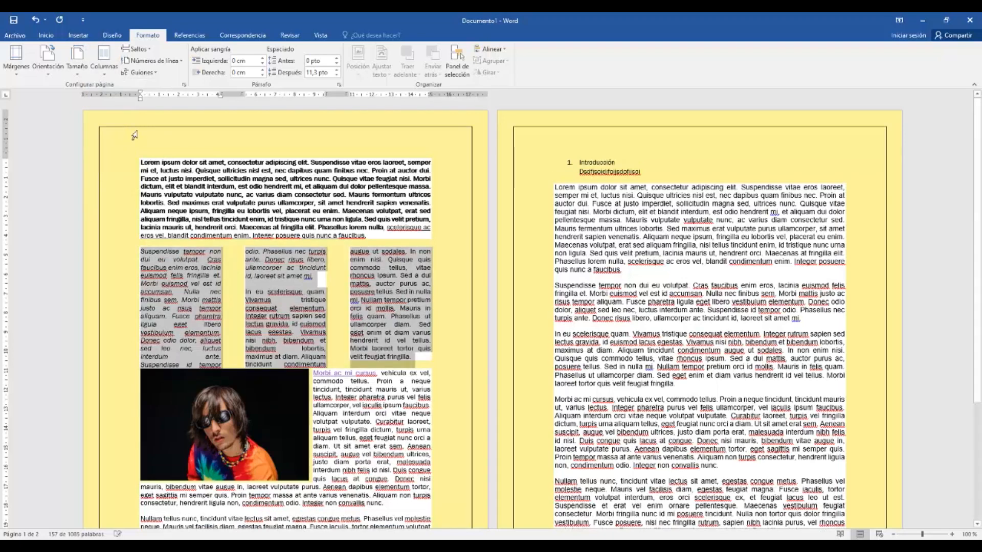
pyautogui.click(424, 289)
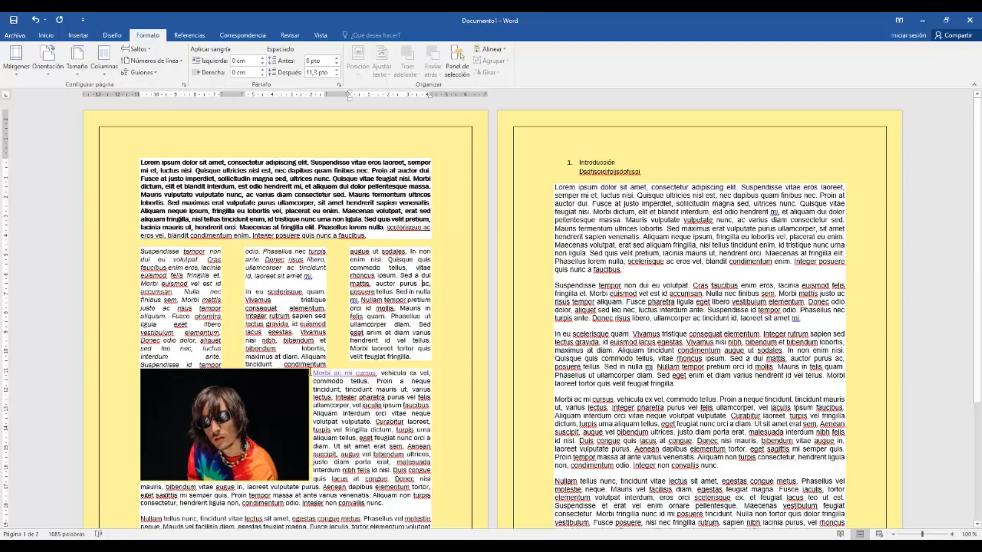
# Check the column options for the three-column text without changing them and narrow the gaps between its columns
pyautogui.moveTo(415, 358); pyautogui.dragTo(137, 250)
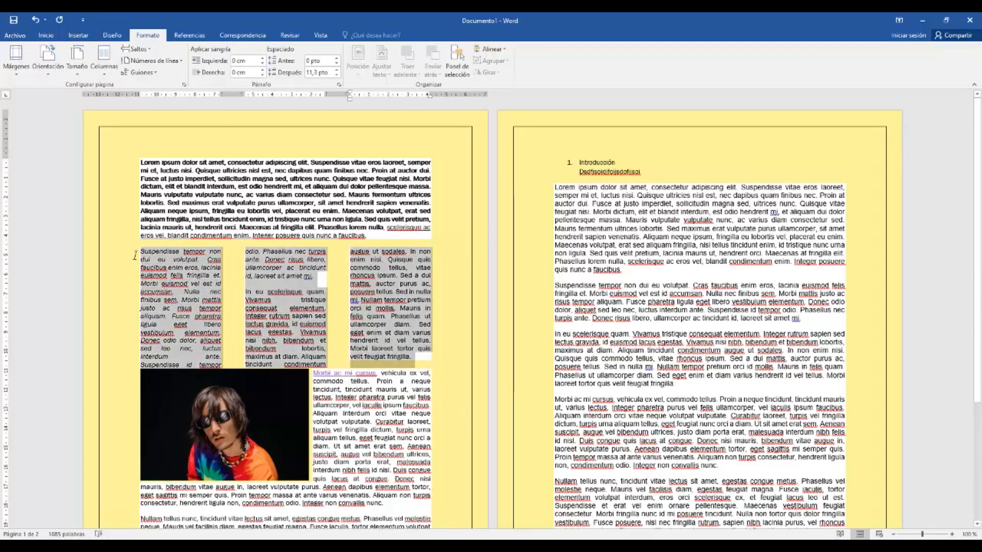
pyautogui.click(104, 78)
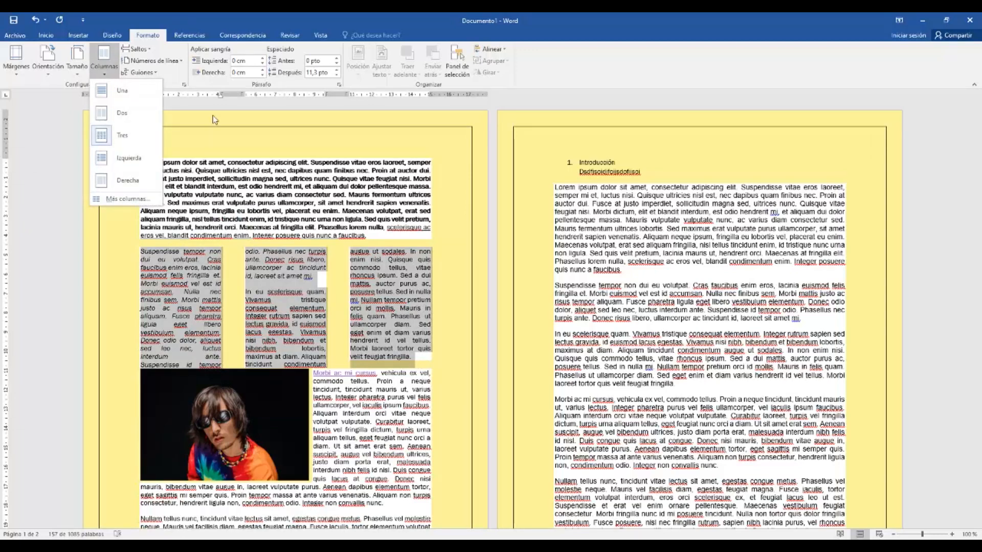
pyautogui.click(246, 94)
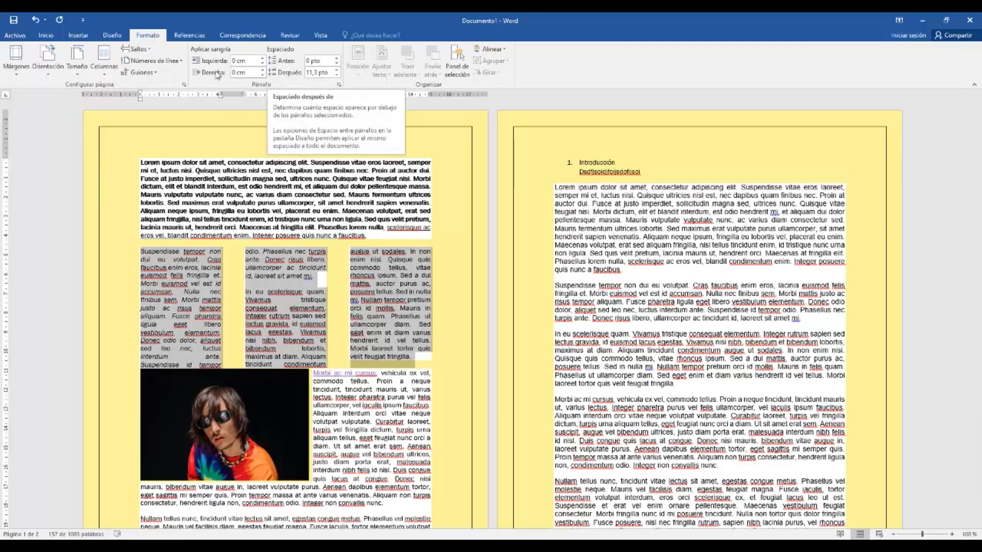
pyautogui.click(396, 283)
pyautogui.click(397, 283)
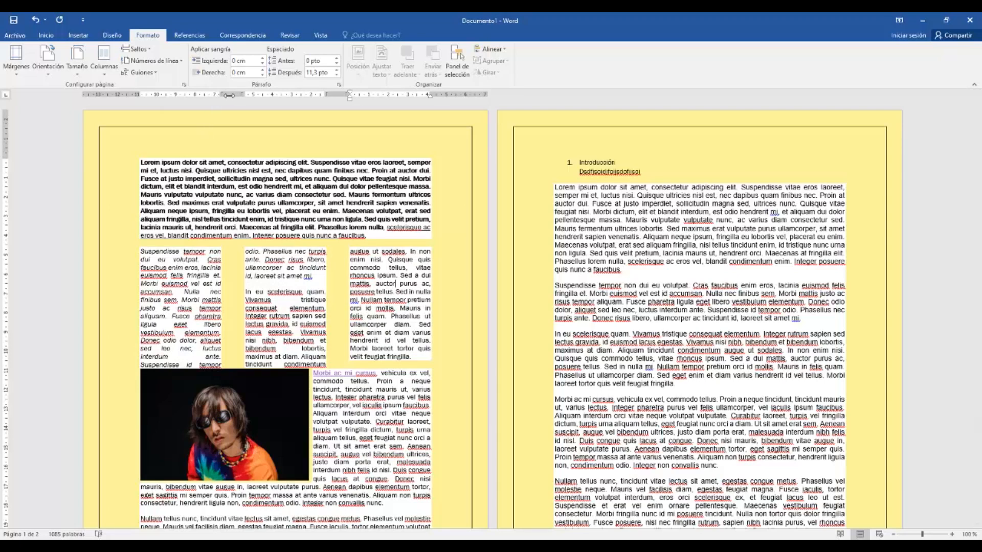
pyautogui.moveTo(228, 94); pyautogui.dragTo(233, 96)
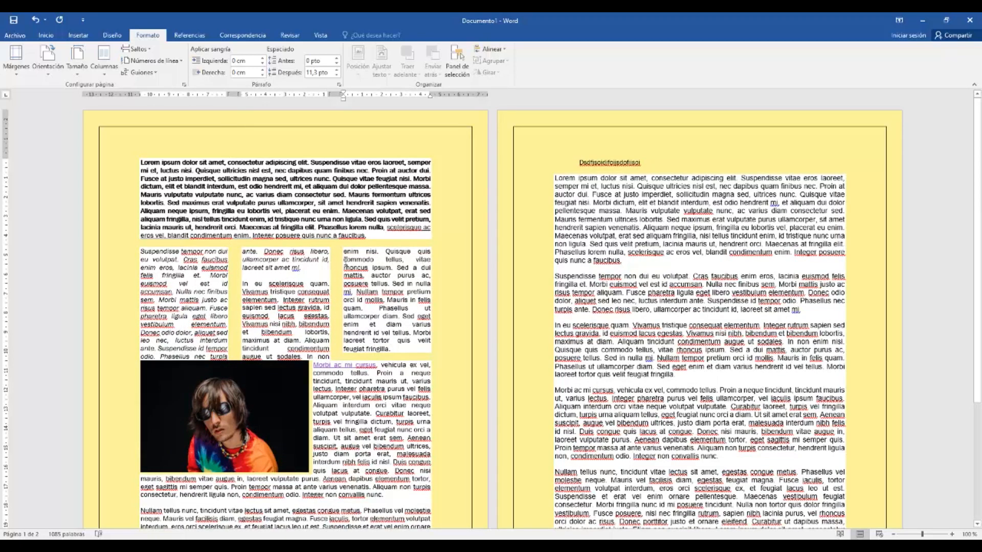
pyautogui.click(302, 317)
# Add two blank lines after "feugiat fringilla." at the end of the third column
pyautogui.click(420, 356)
pyautogui.press('Return')
pyautogui.press('Return')
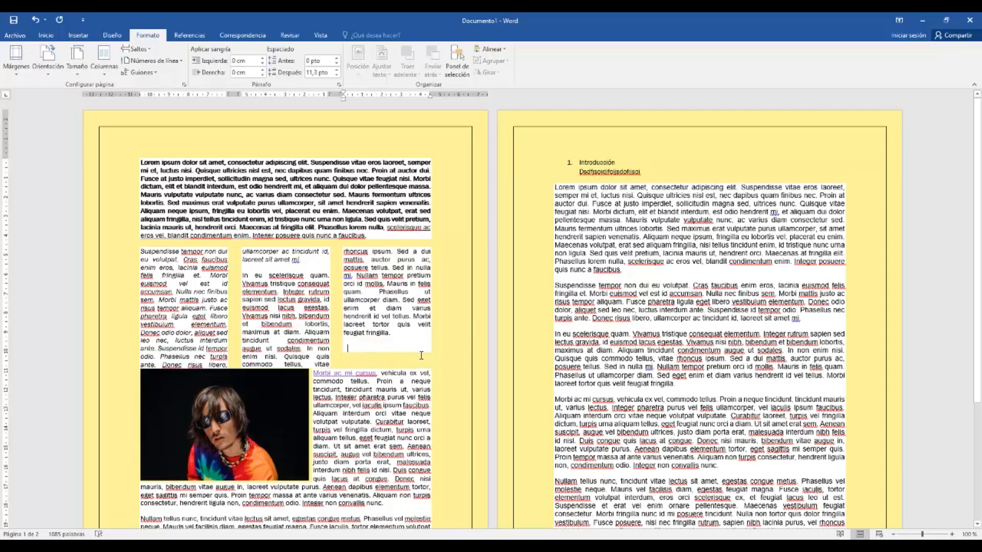
pyautogui.click(589, 359)
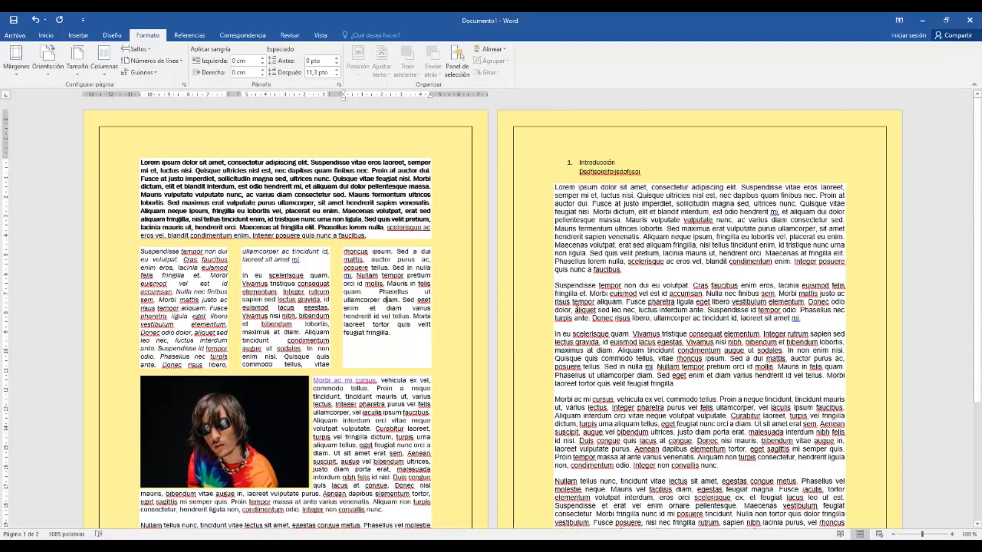
# Remove the page colour from the document and look over both pages
pyautogui.click(111, 36)
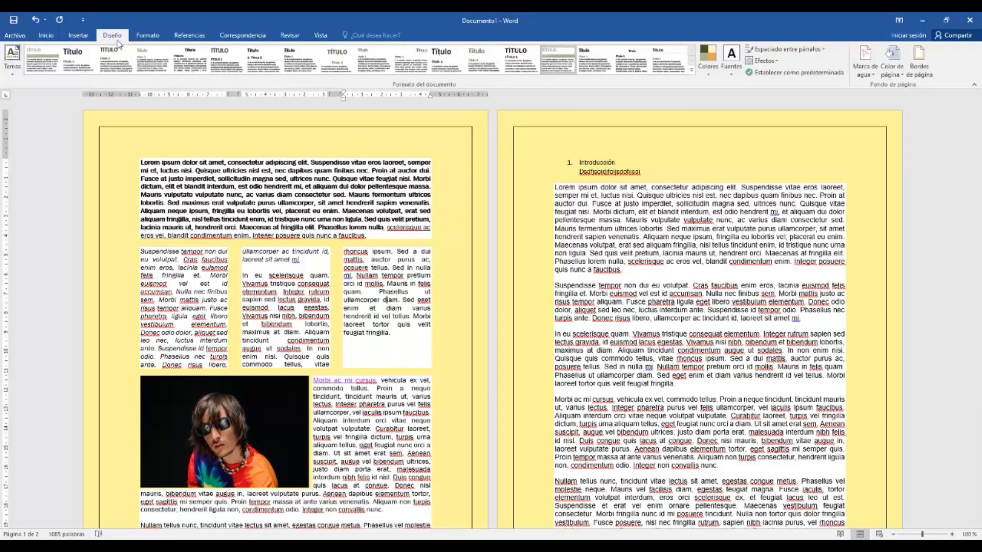
pyautogui.click(891, 60)
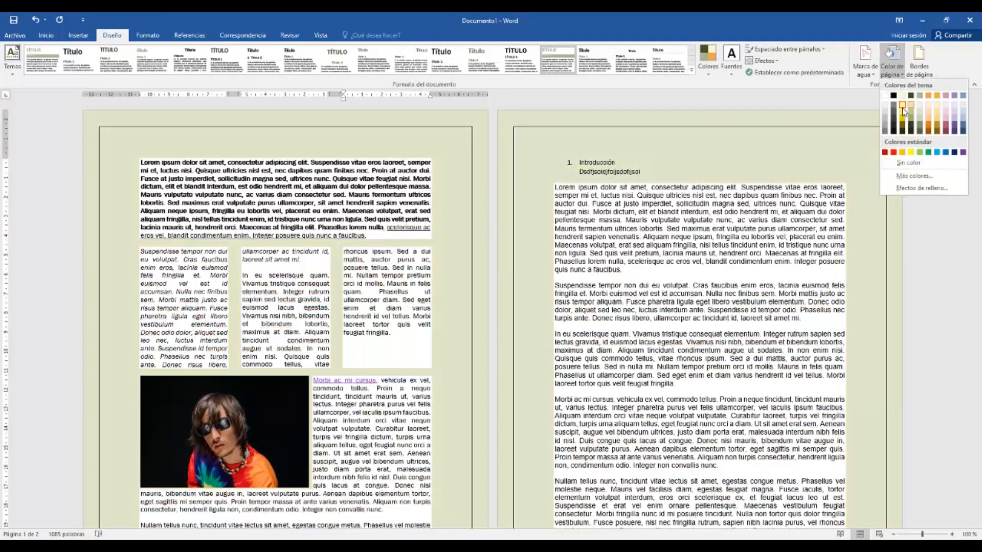
pyautogui.click(908, 162)
pyautogui.click(730, 162)
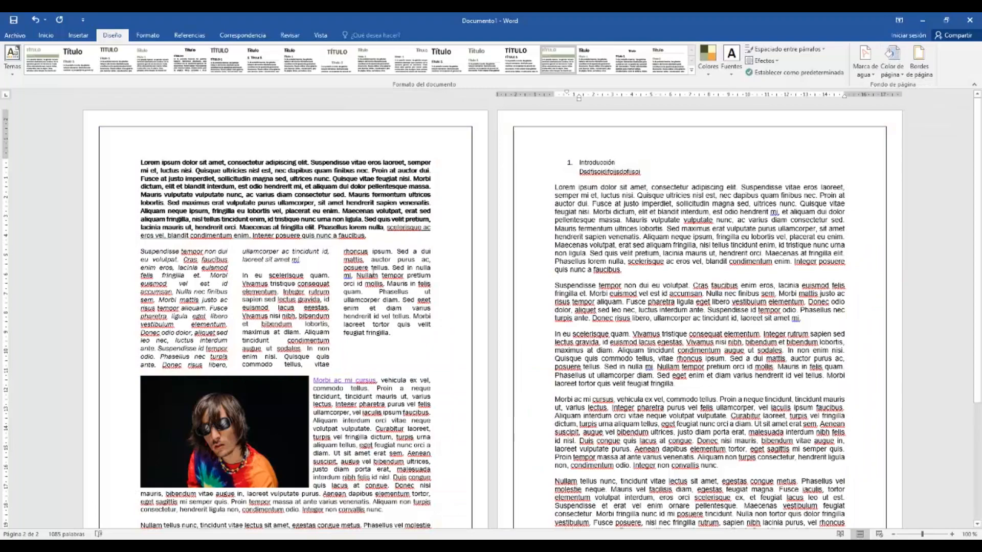
pyautogui.scroll(-5, 766, 319)
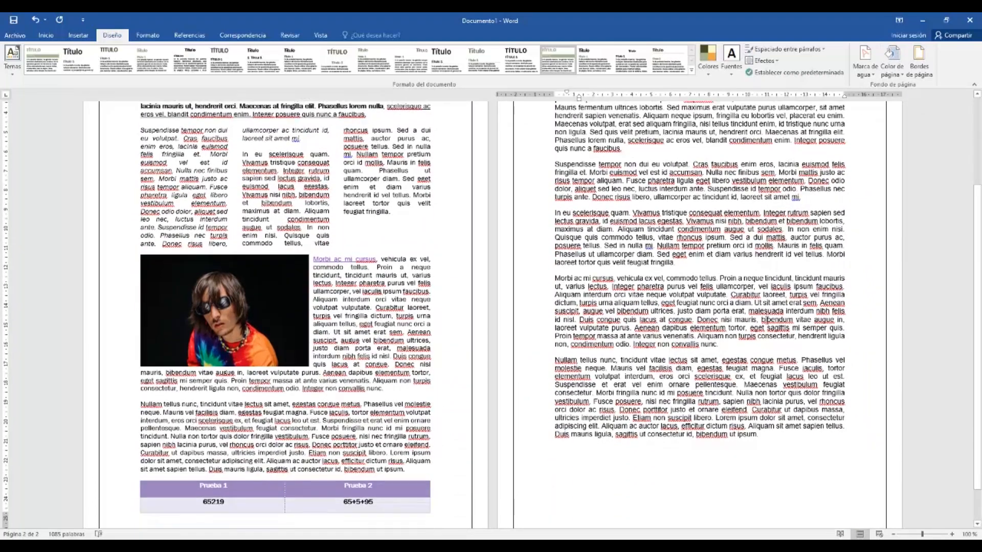
pyautogui.scroll(5, 369, 241)
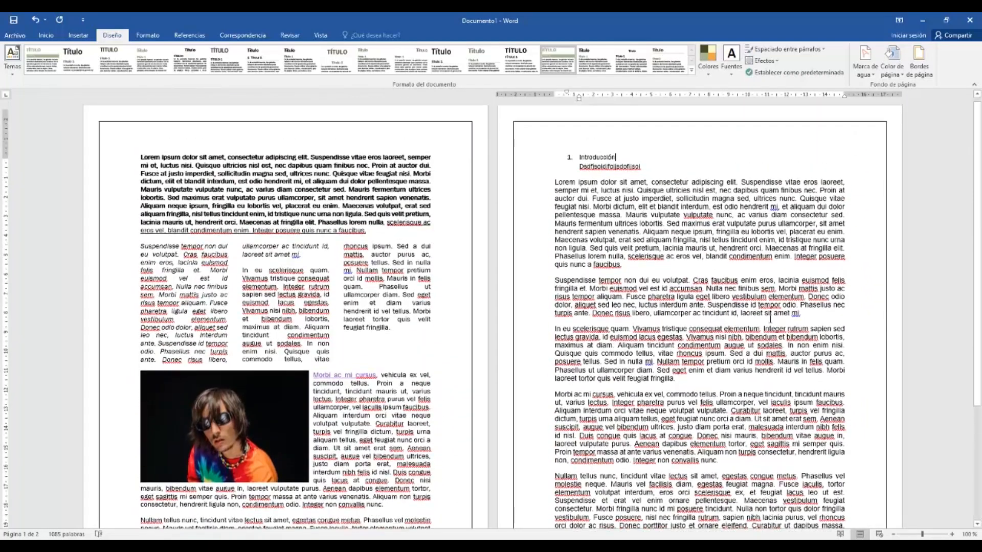